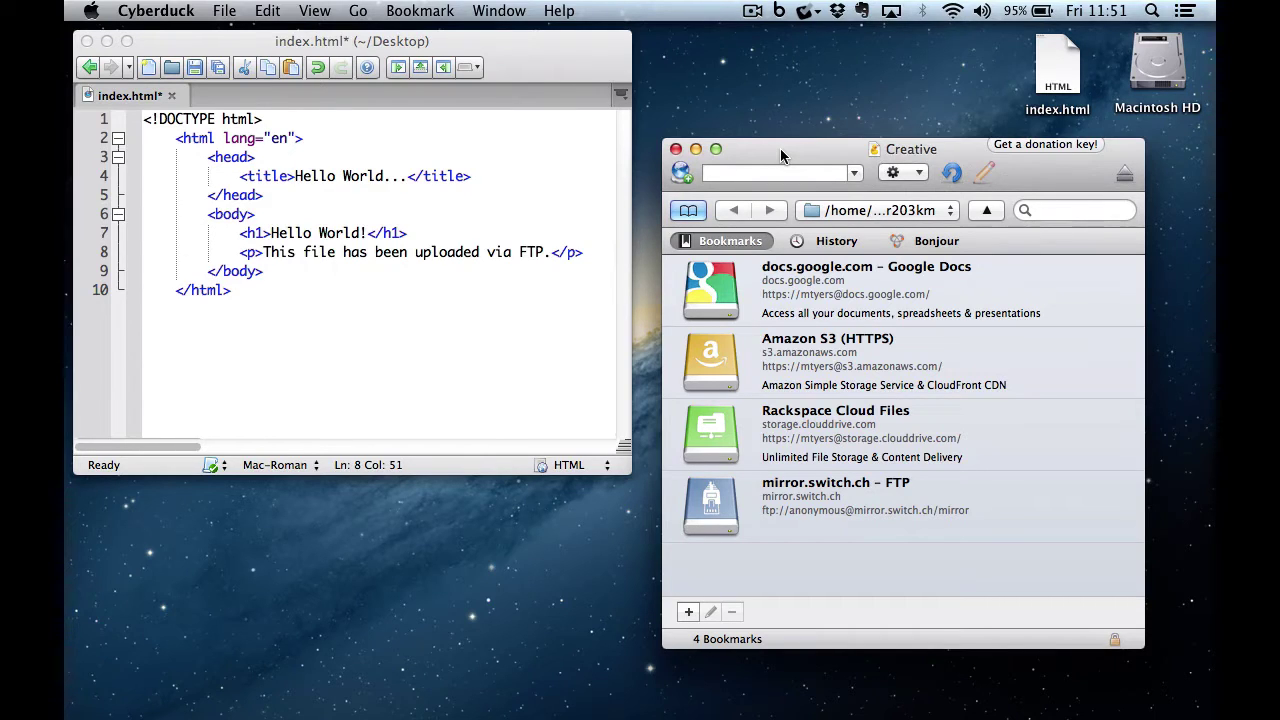
Delete the mirror.switch.ch FTP bookmark and the Rackspace Cloud Files bookmark
left_click_drag(780, 148, 782, 133)
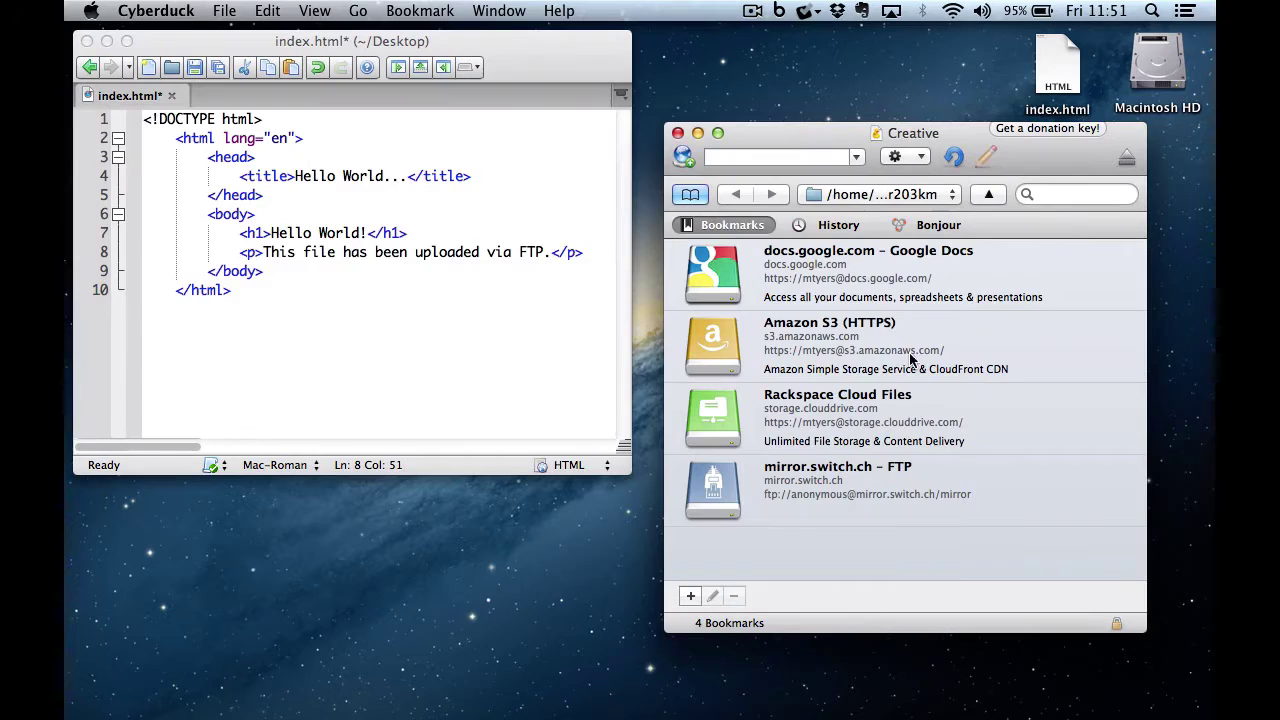
left_click(814, 487)
left_click(734, 596)
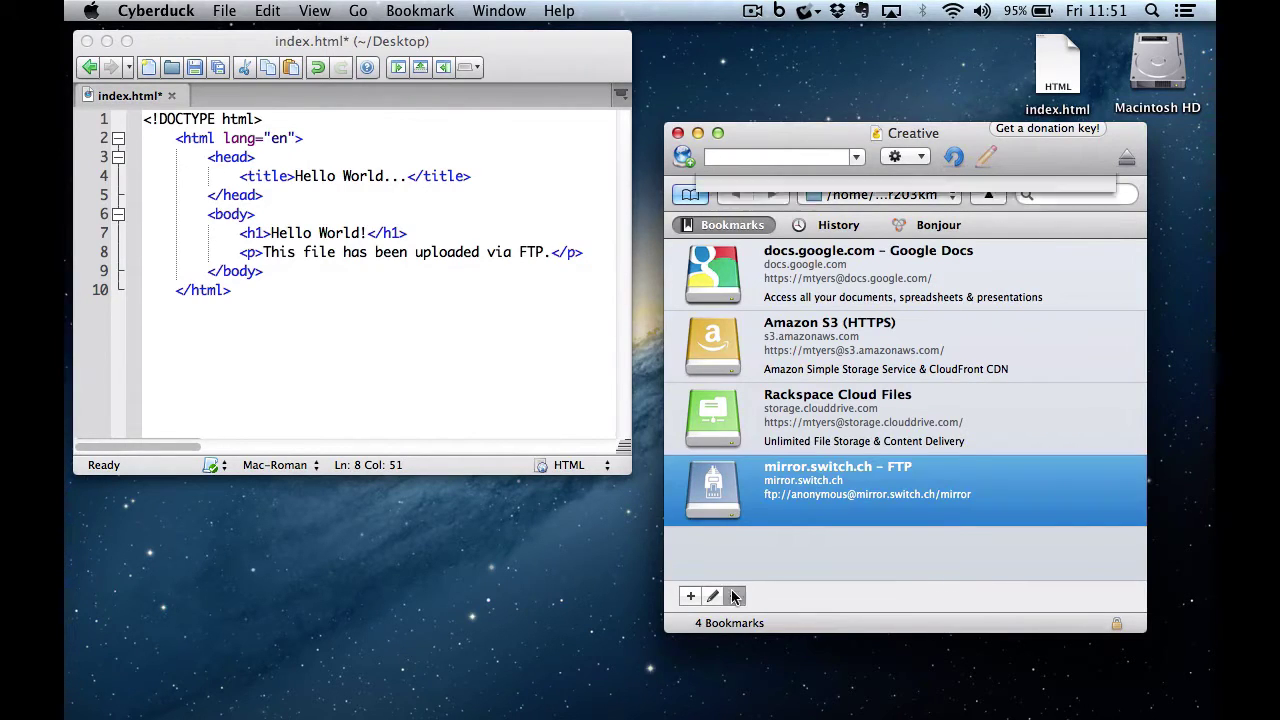
key("Return")
left_click(840, 430)
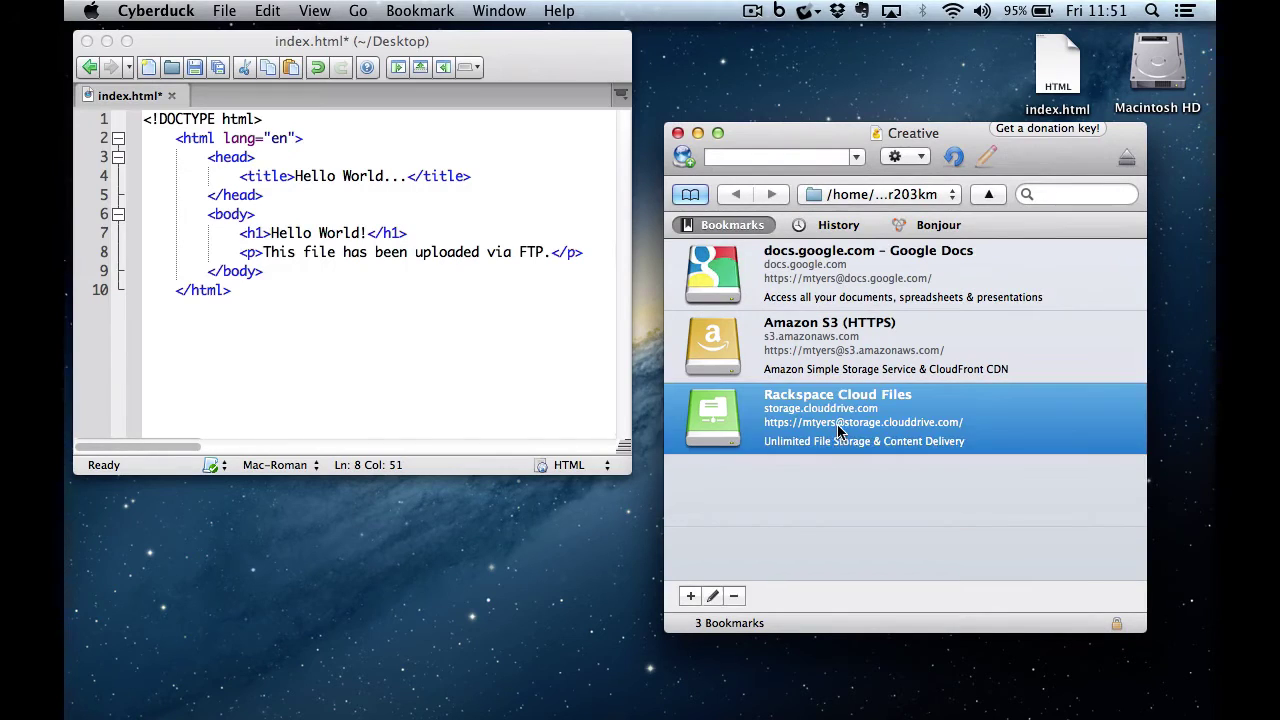
left_click(735, 596)
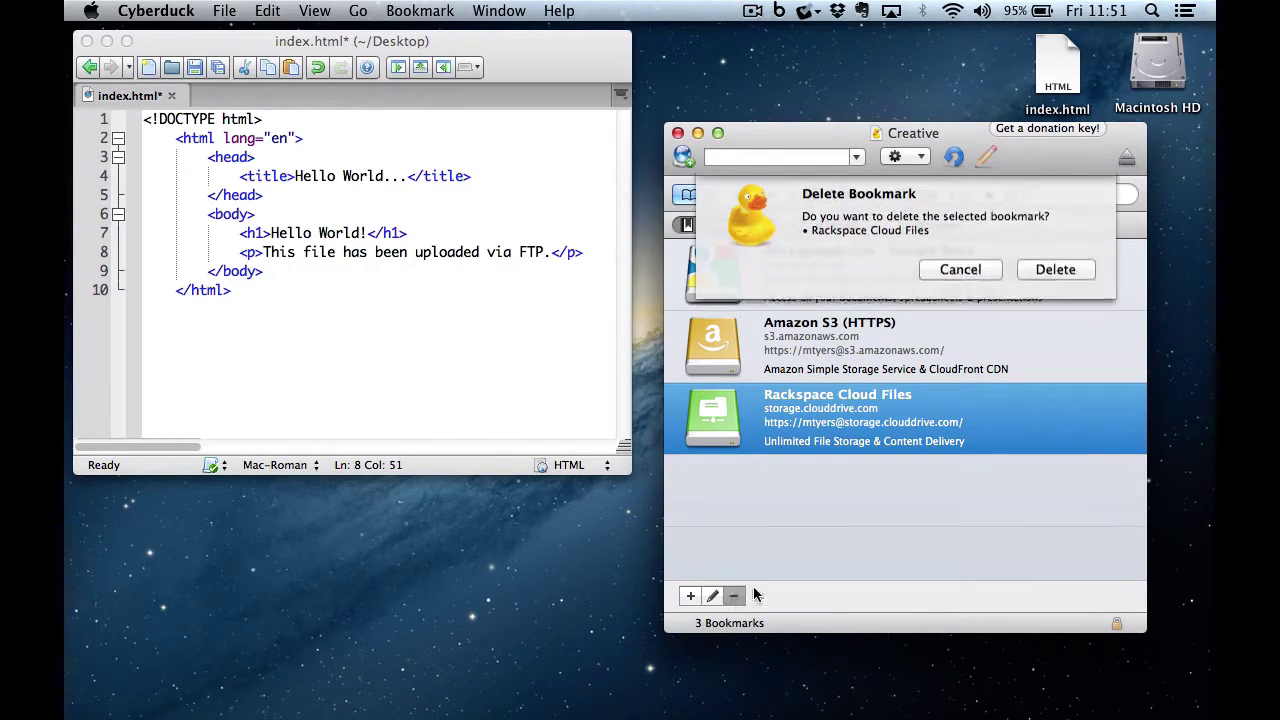
left_click(1030, 274)
Delete the Amazon S3 (HTTPS) bookmark and the docs.google.com bookmark
left_click(815, 362)
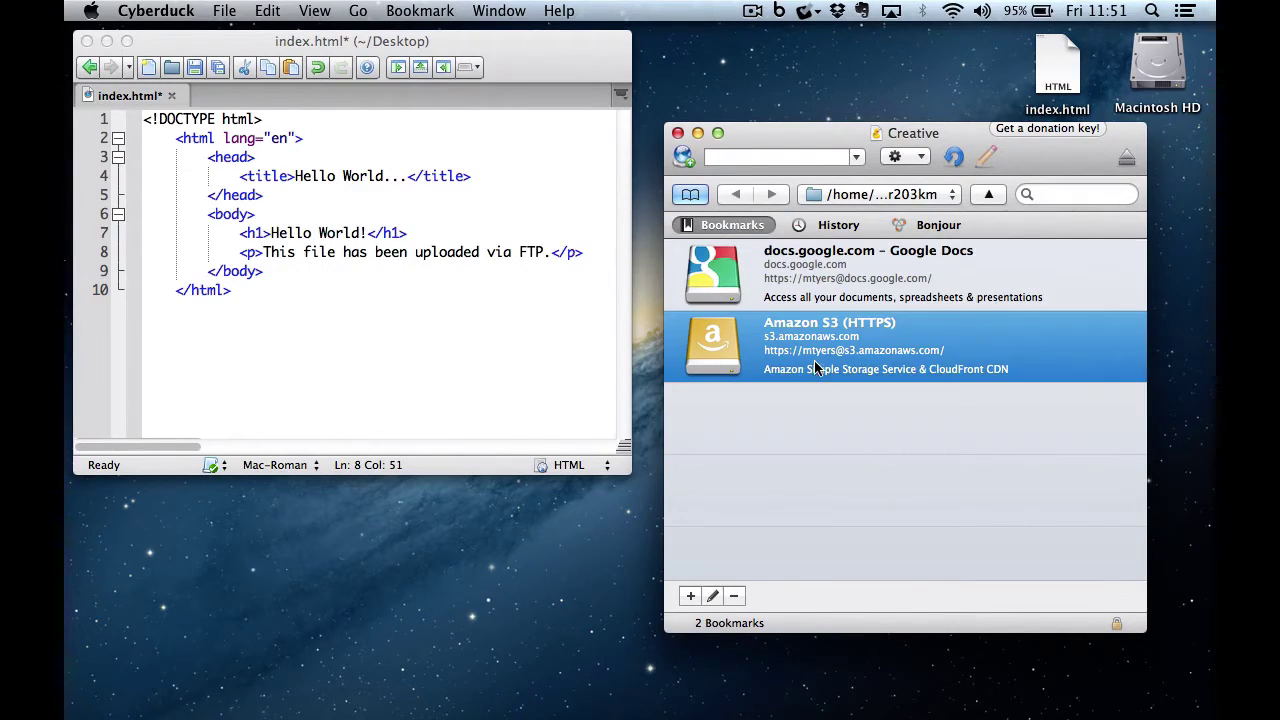
left_click(735, 596)
left_click(1040, 276)
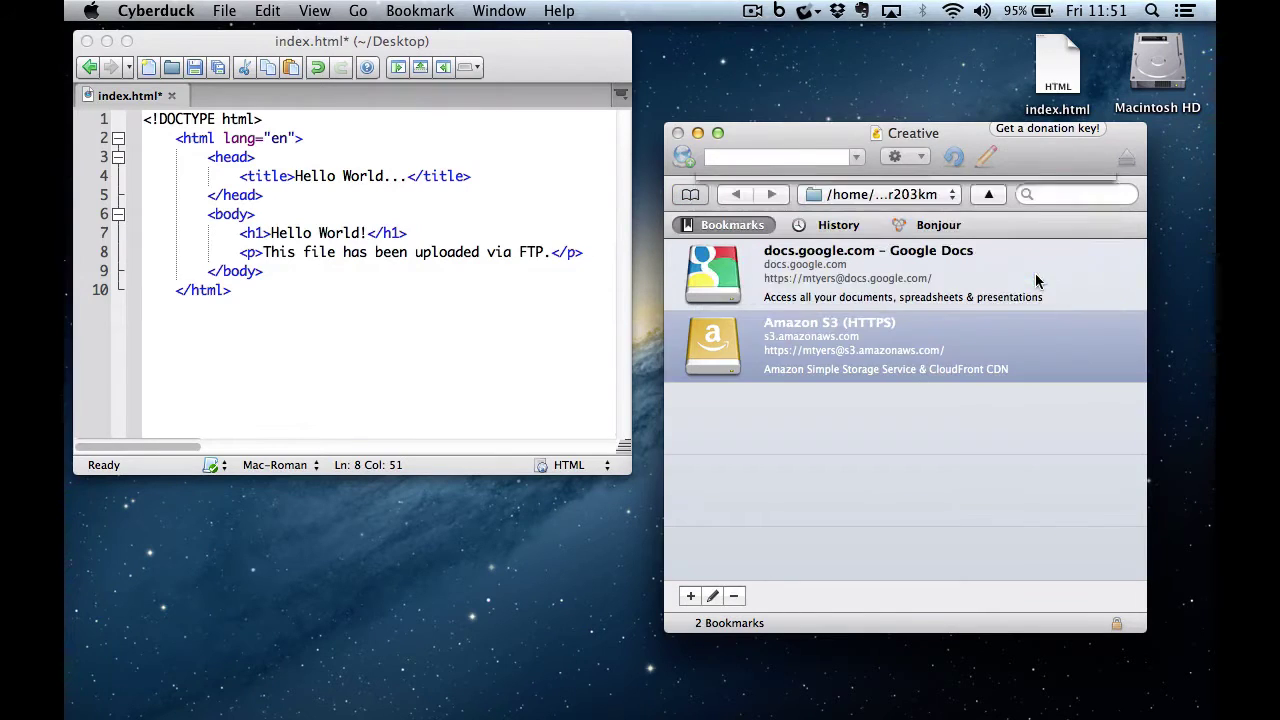
left_click(788, 264)
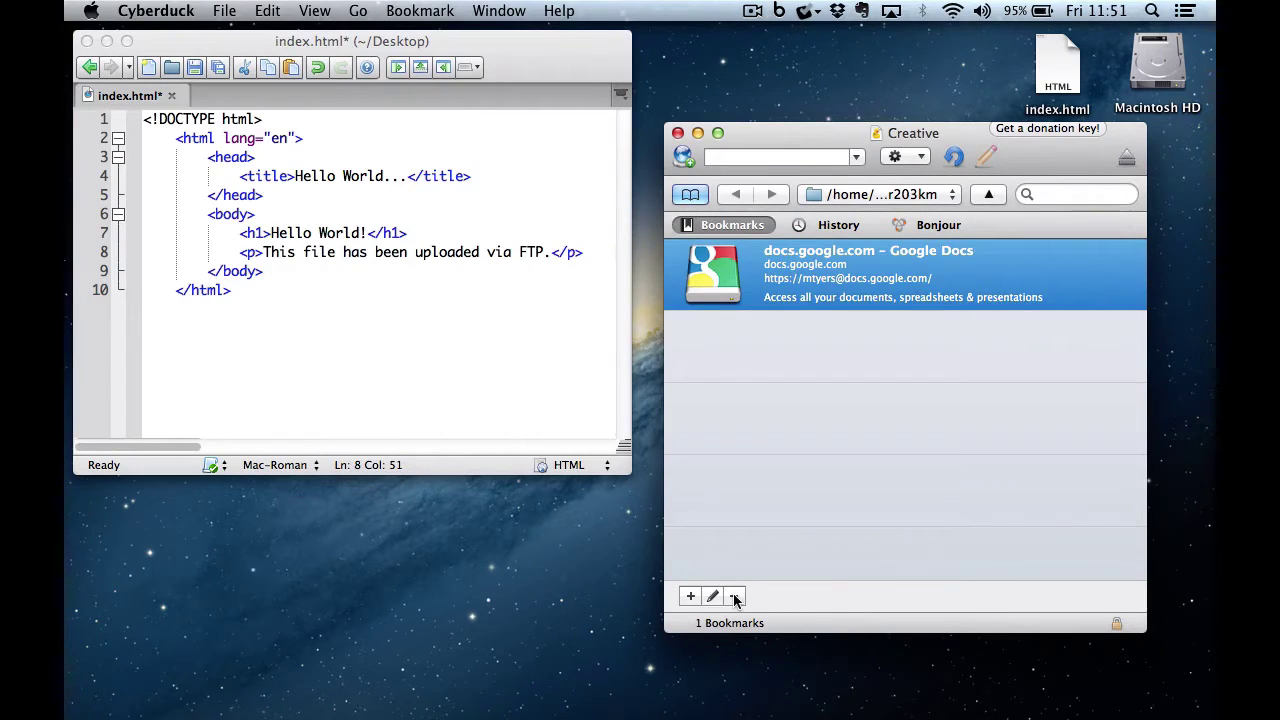
left_click(734, 596)
left_click(1048, 279)
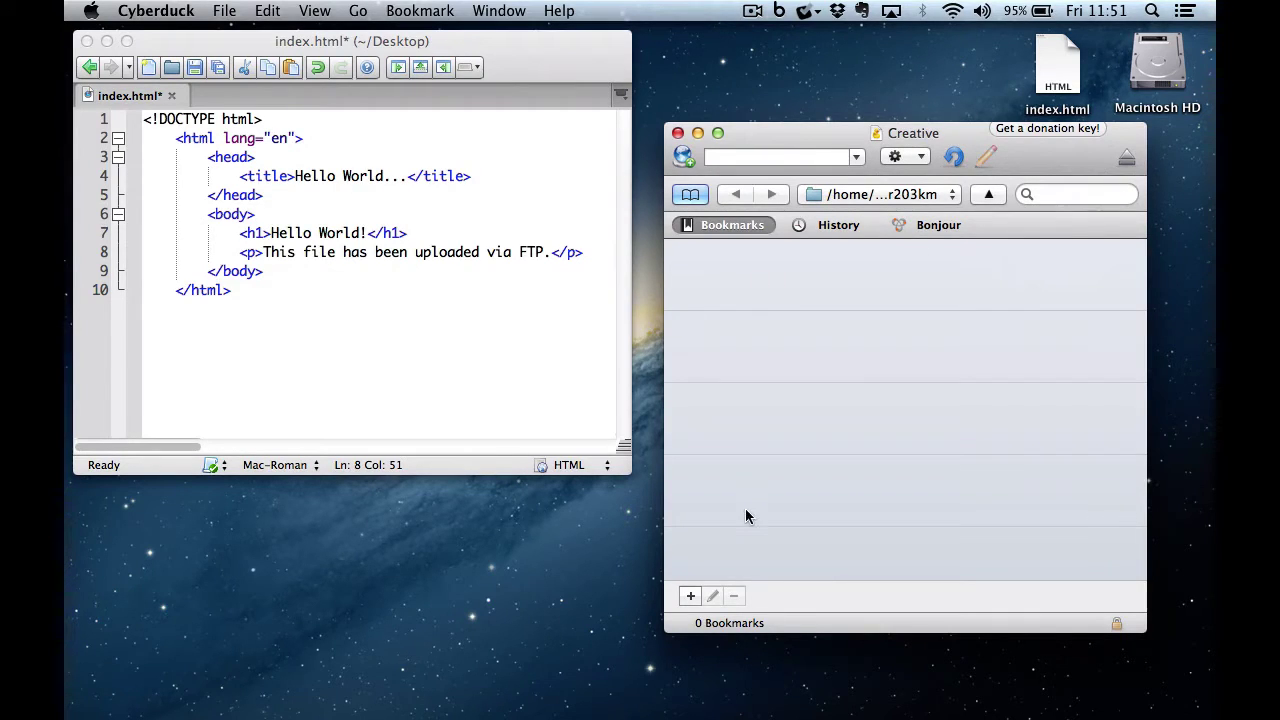
Add a bookmark for the current SFTP connection to creative.coventry.ac.uk, keeping the nickname Creative and the prefilled settings
left_click(689, 597)
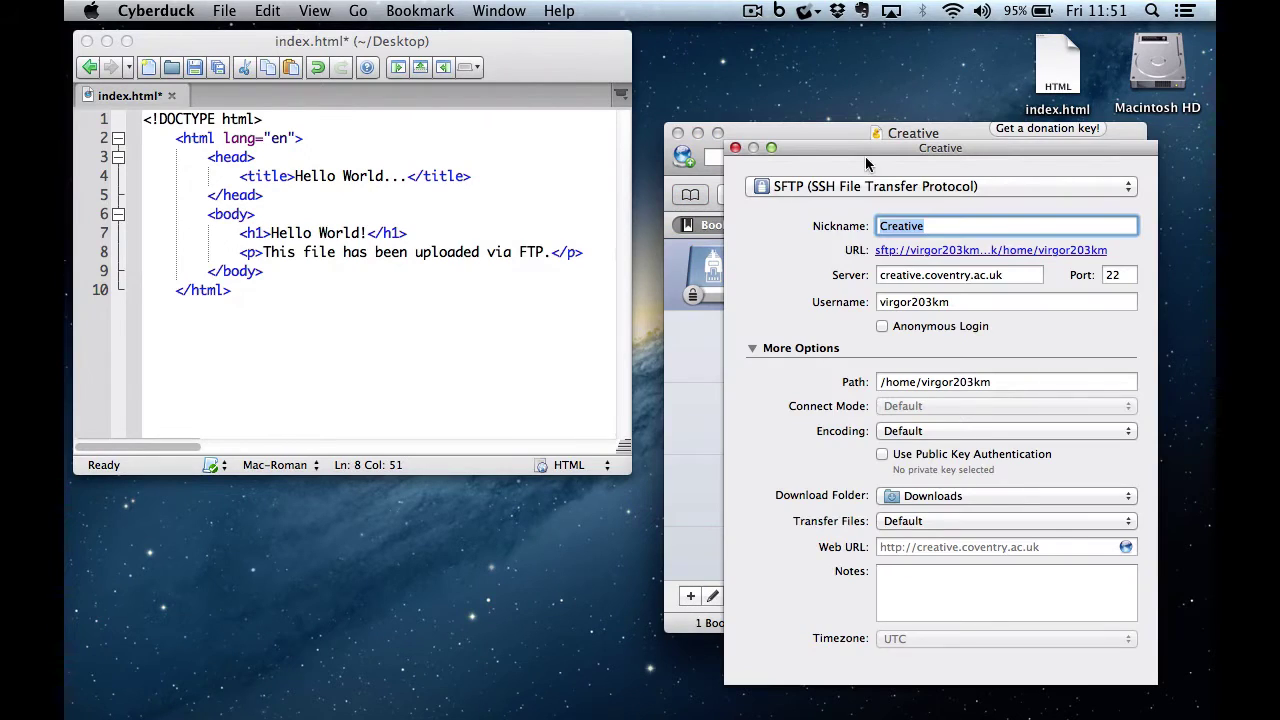
left_click_drag(840, 144, 811, 87)
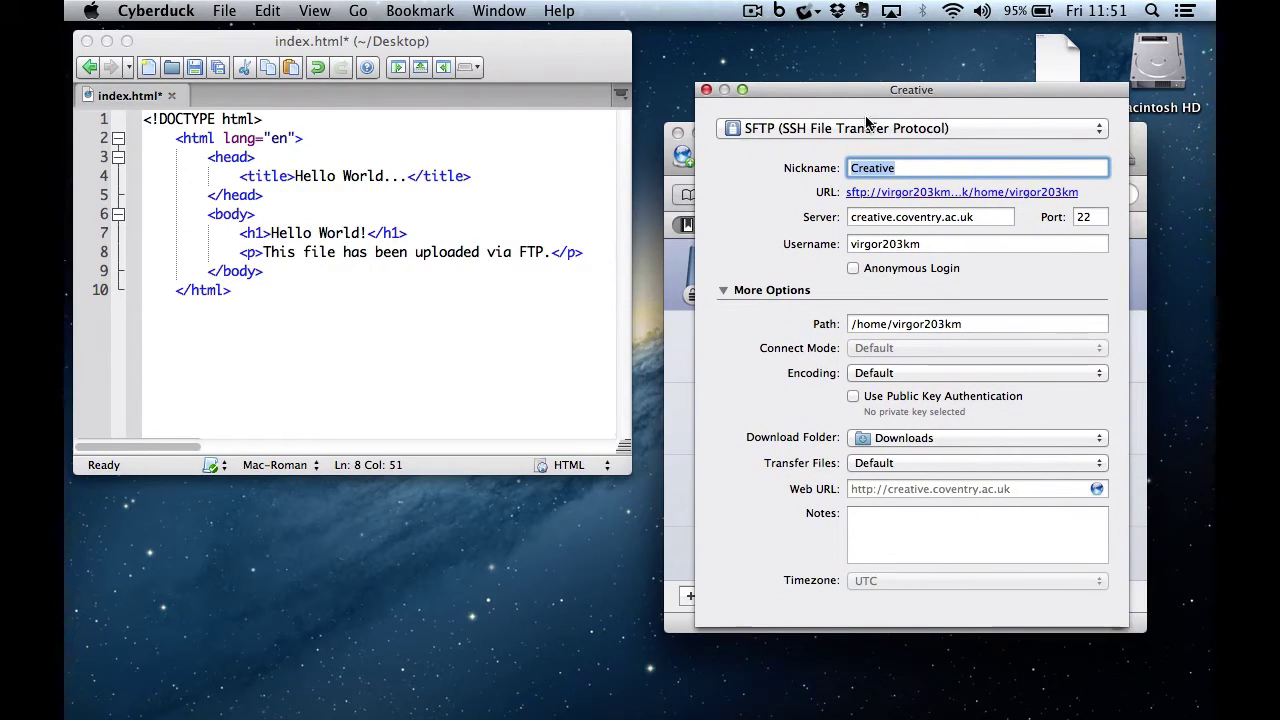
left_click(902, 170)
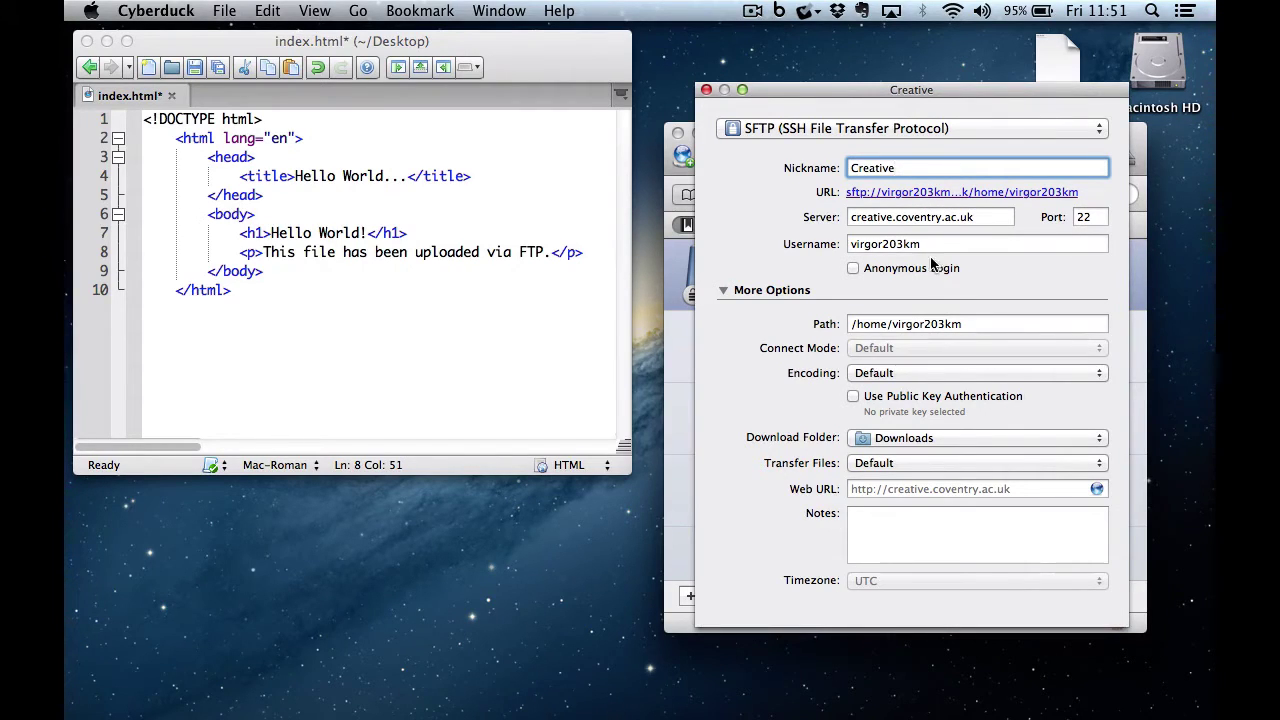
left_click(706, 89)
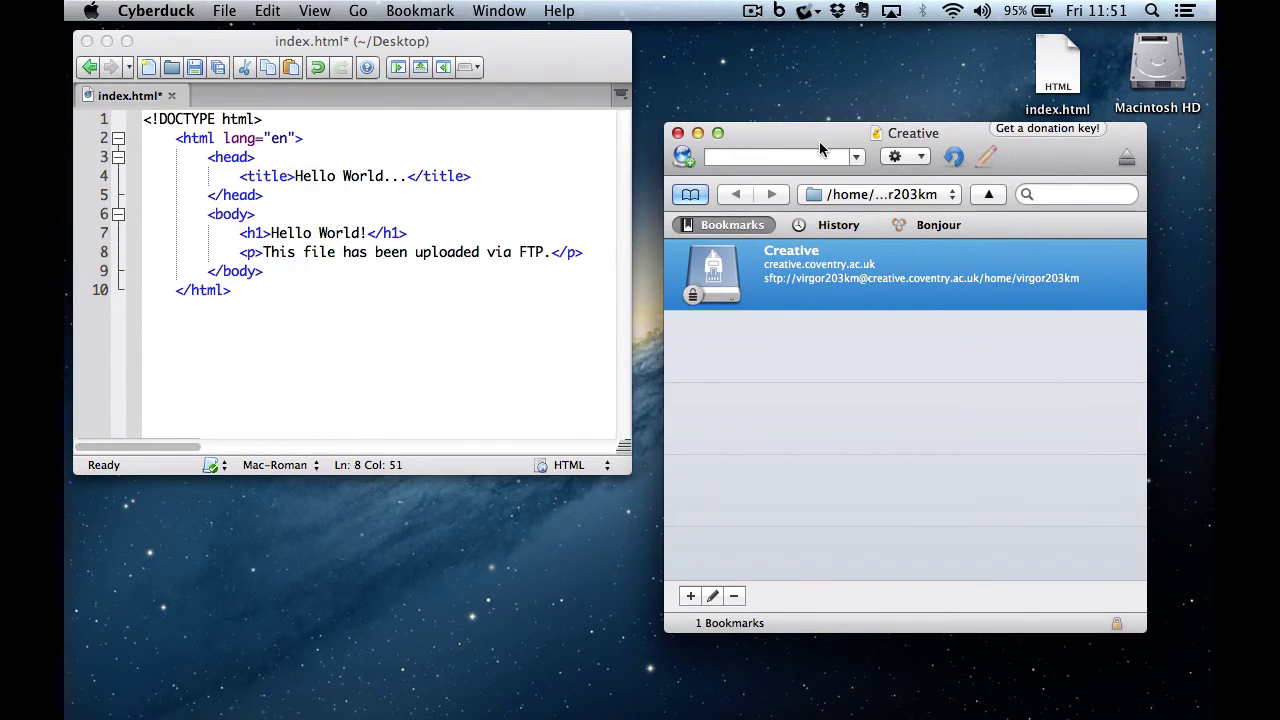
Open the Creative bookmark's server listing and check the path of the current remote folder
left_click_drag(826, 143, 784, 168)
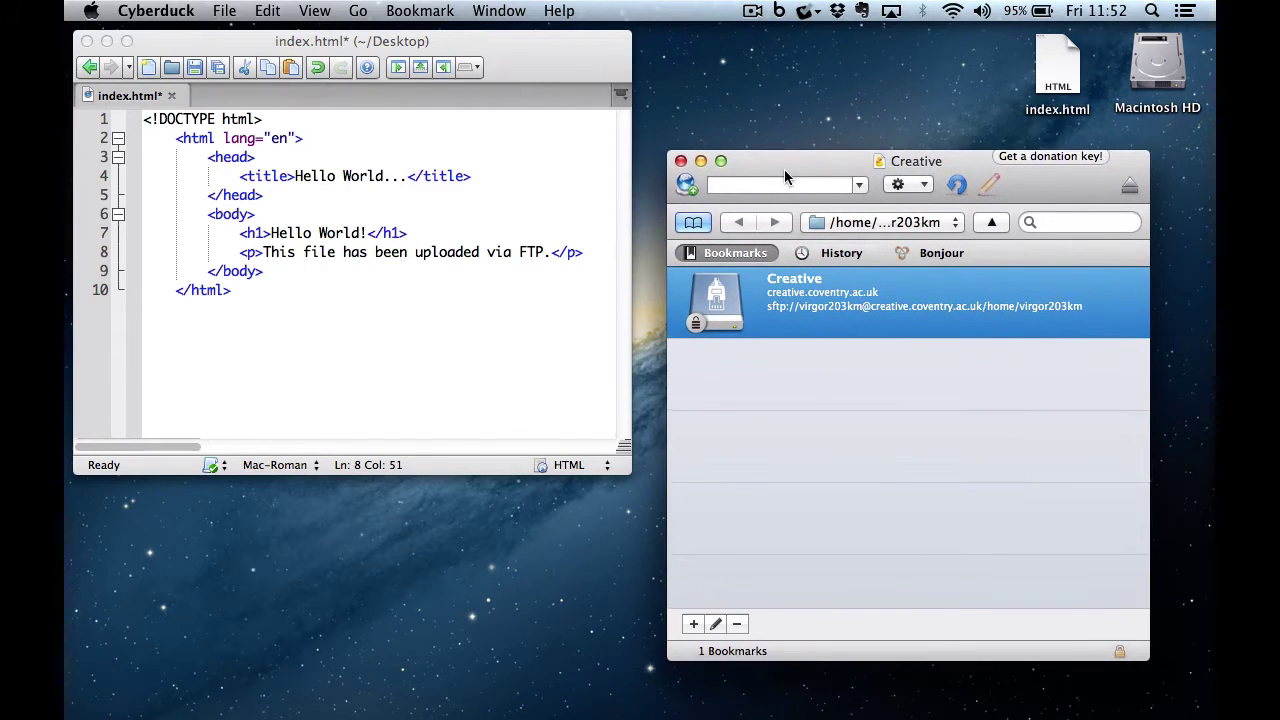
double_click(823, 298)
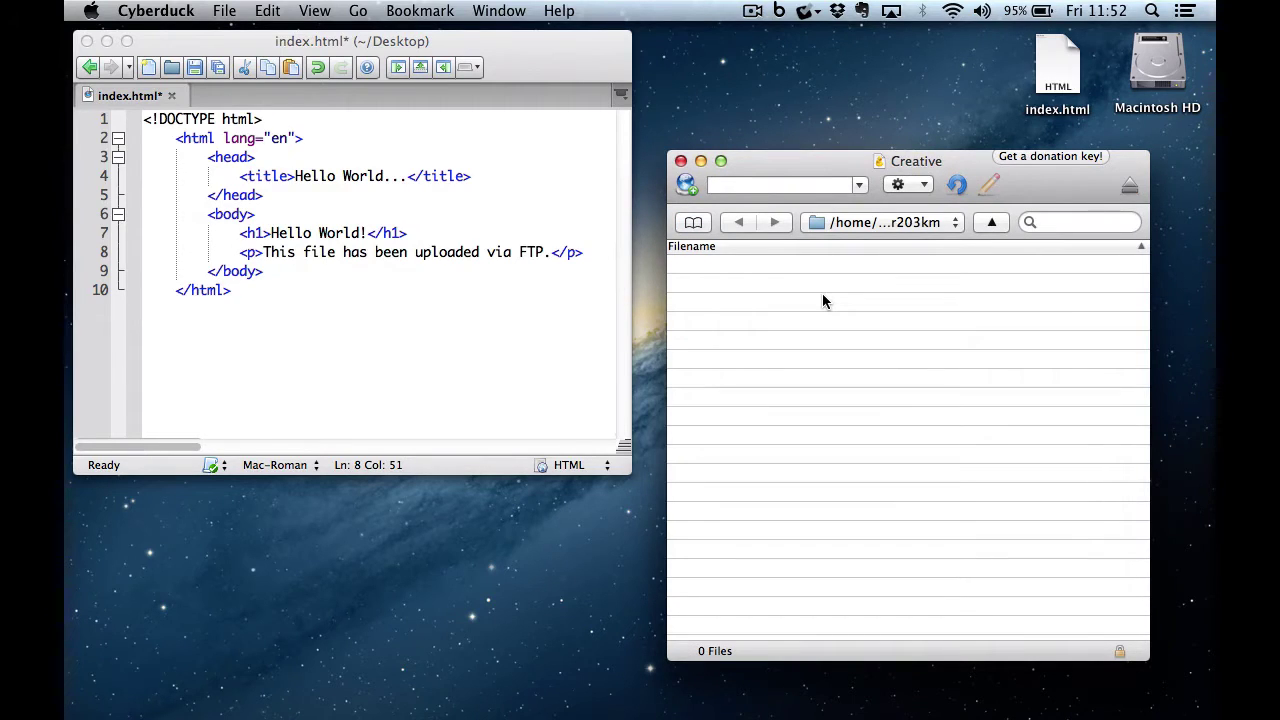
mouse_move(780, 163)
left_mouse_down()
mouse_move(781, 146)
mouse_move(784, 156)
left_mouse_up()
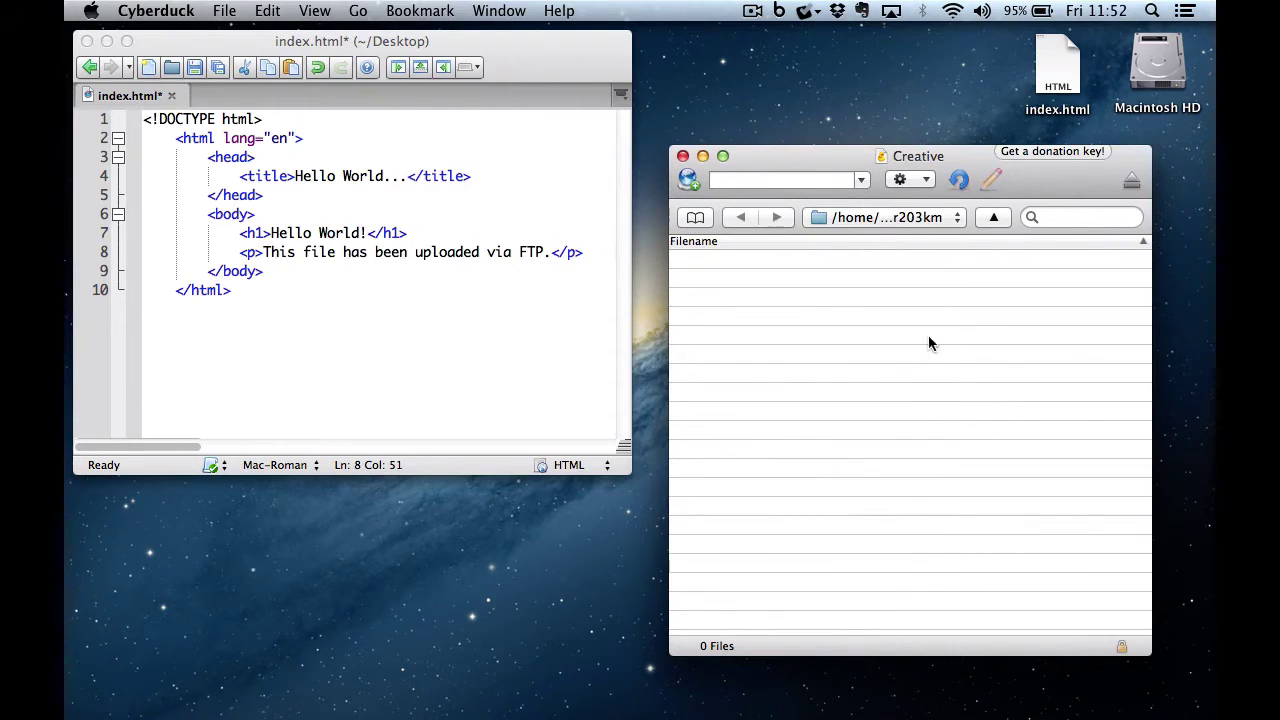
left_click(956, 218)
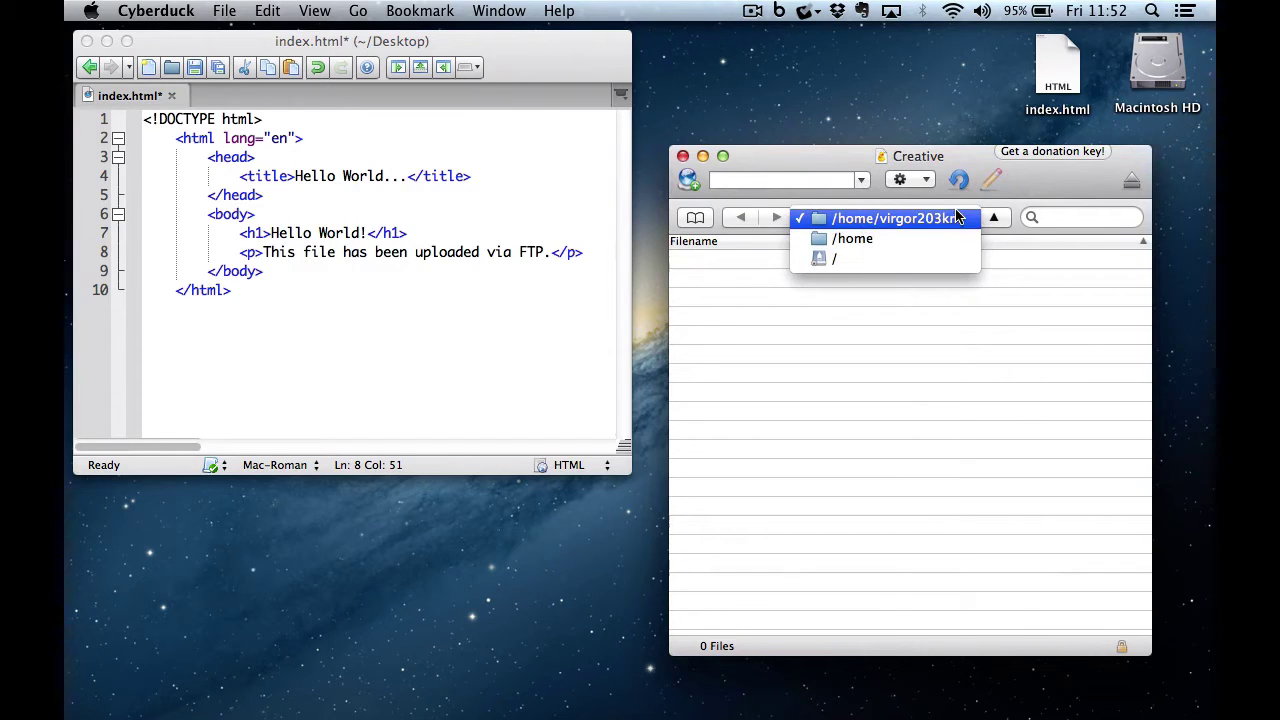
left_click(989, 218)
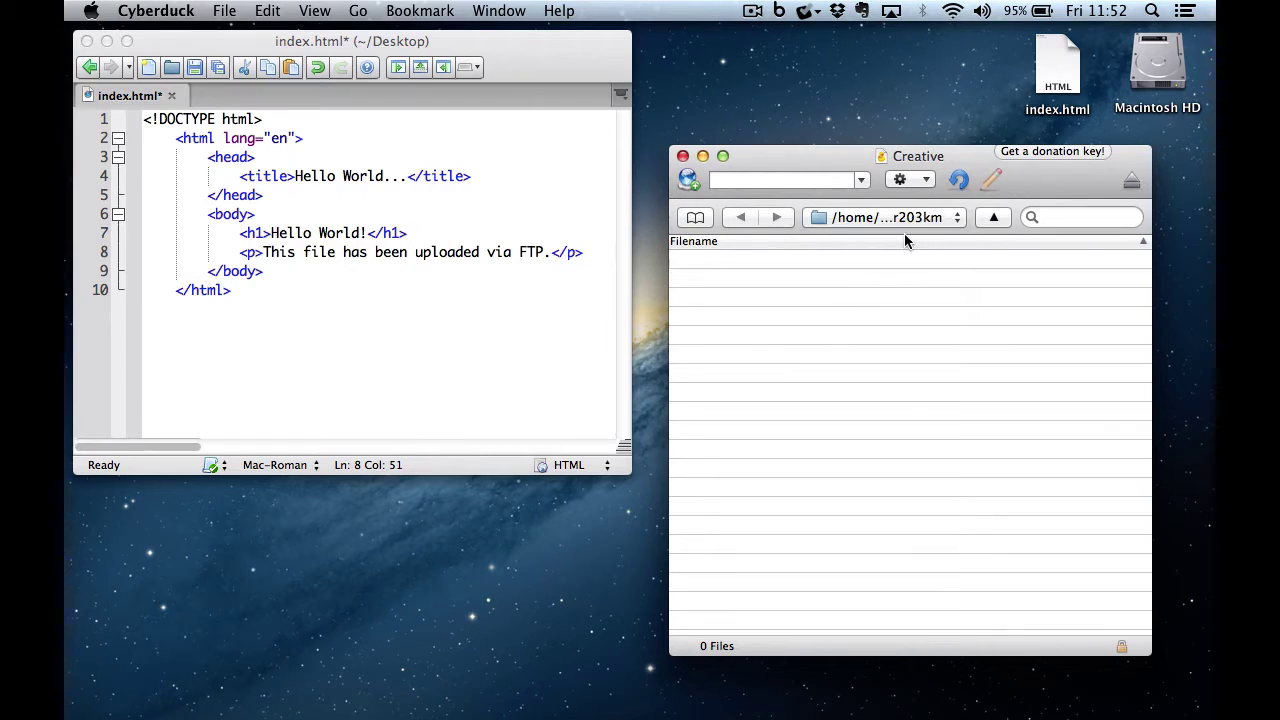
Create a folder named public_html in the remote home folder
left_click(928, 179)
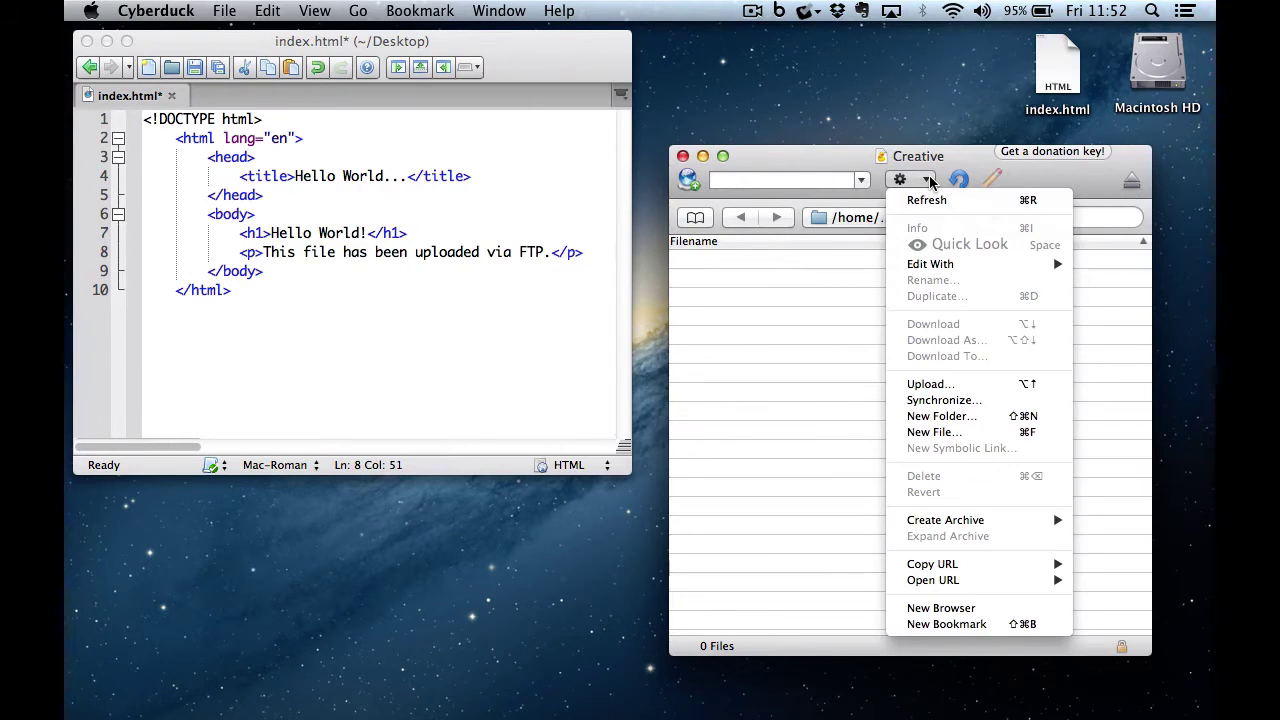
left_click(945, 418)
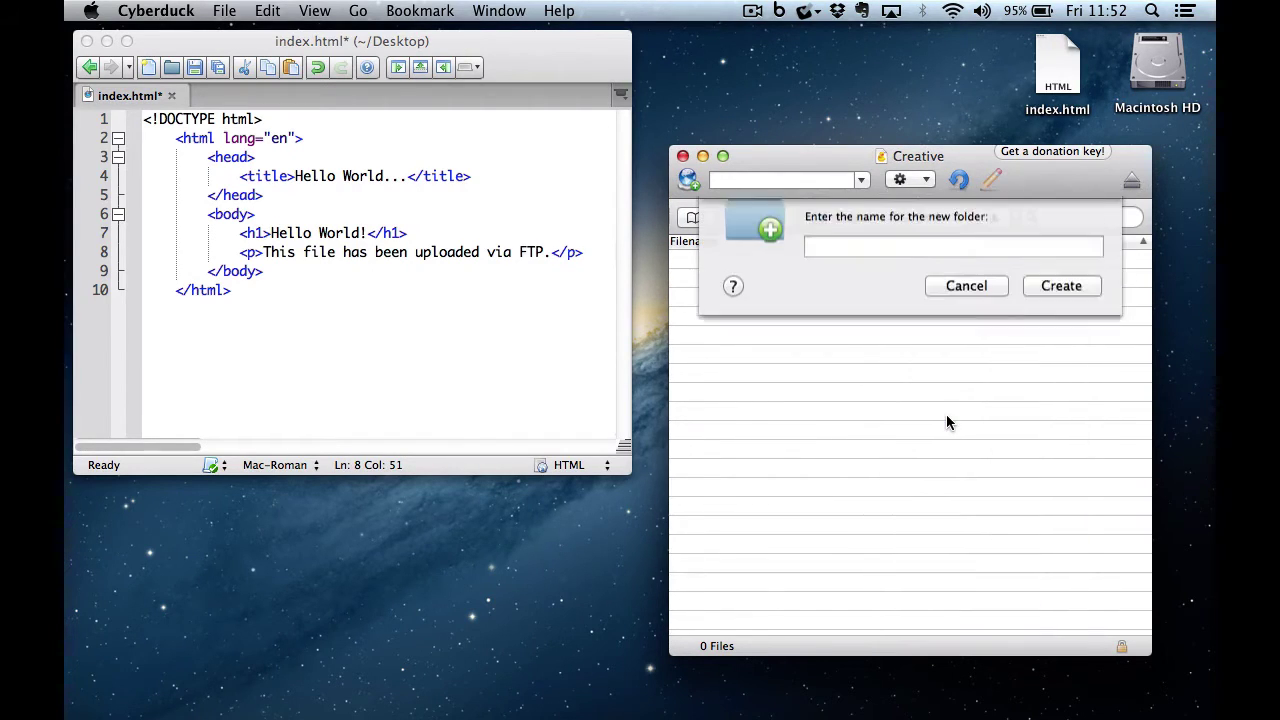
type("p")
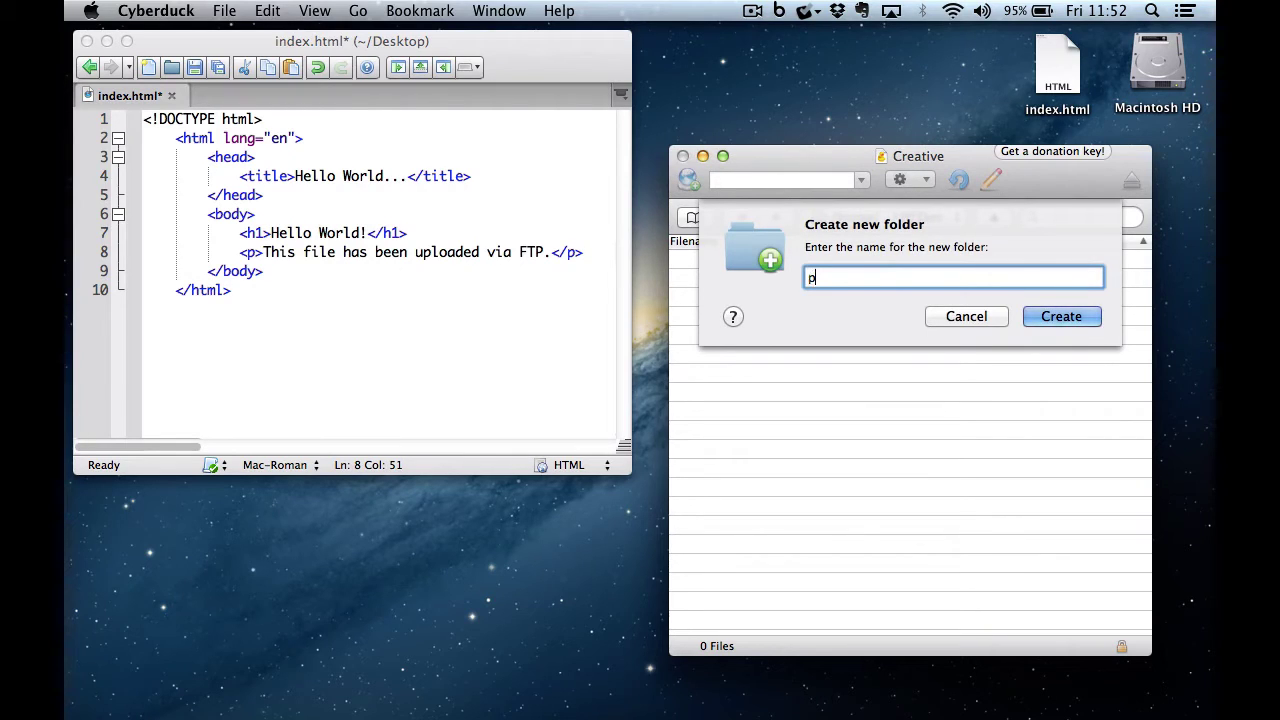
type("ublic_html")
left_click(1065, 317)
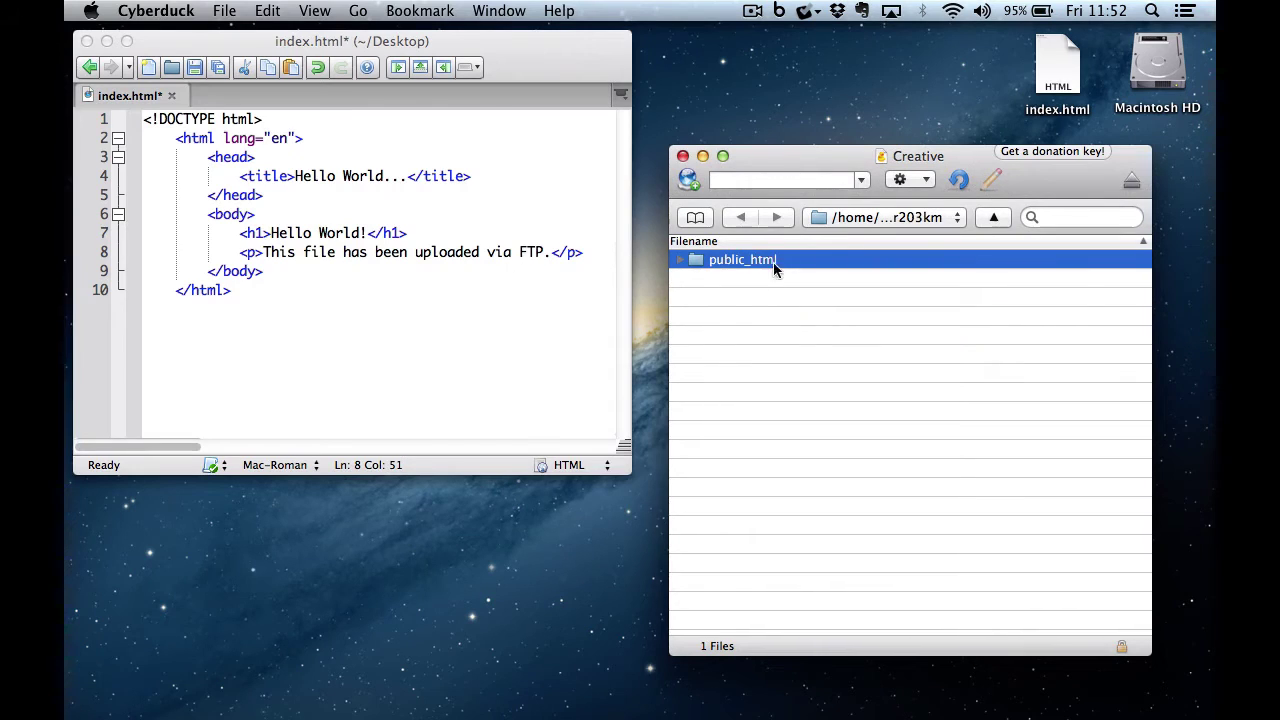
Open the public_html folder and check its full path on the server
left_click(681, 260)
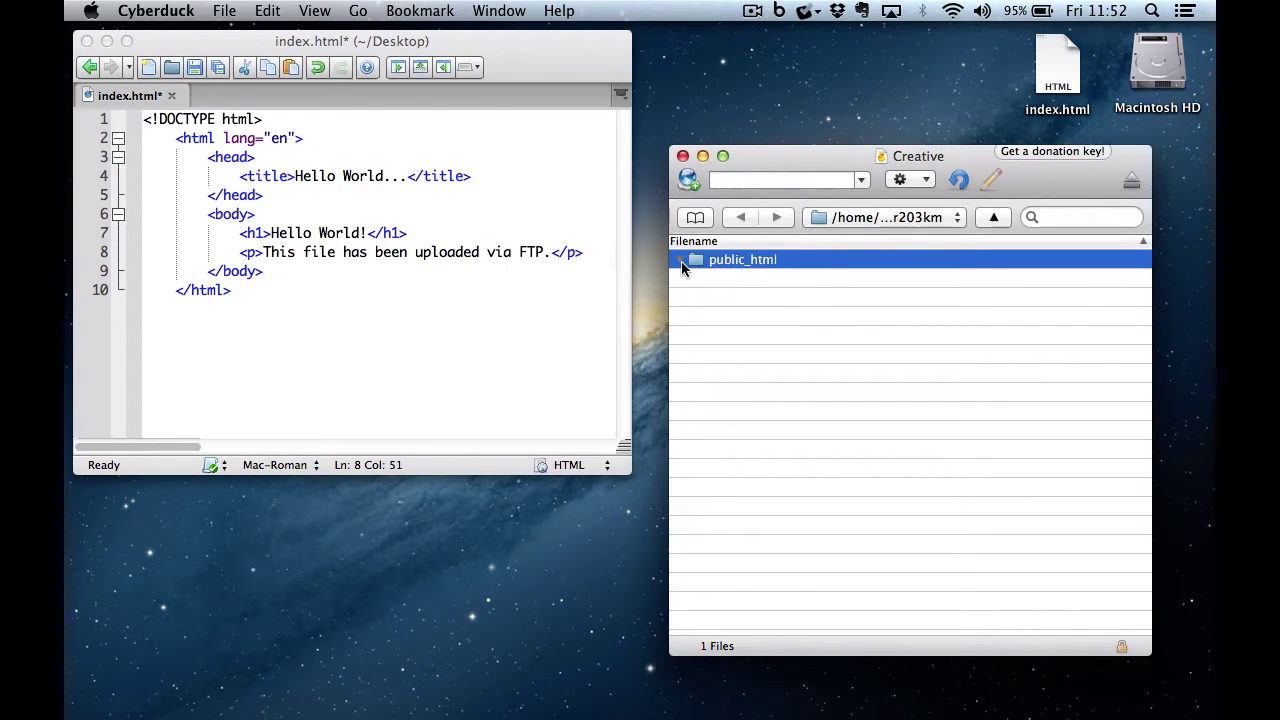
double_click(731, 259)
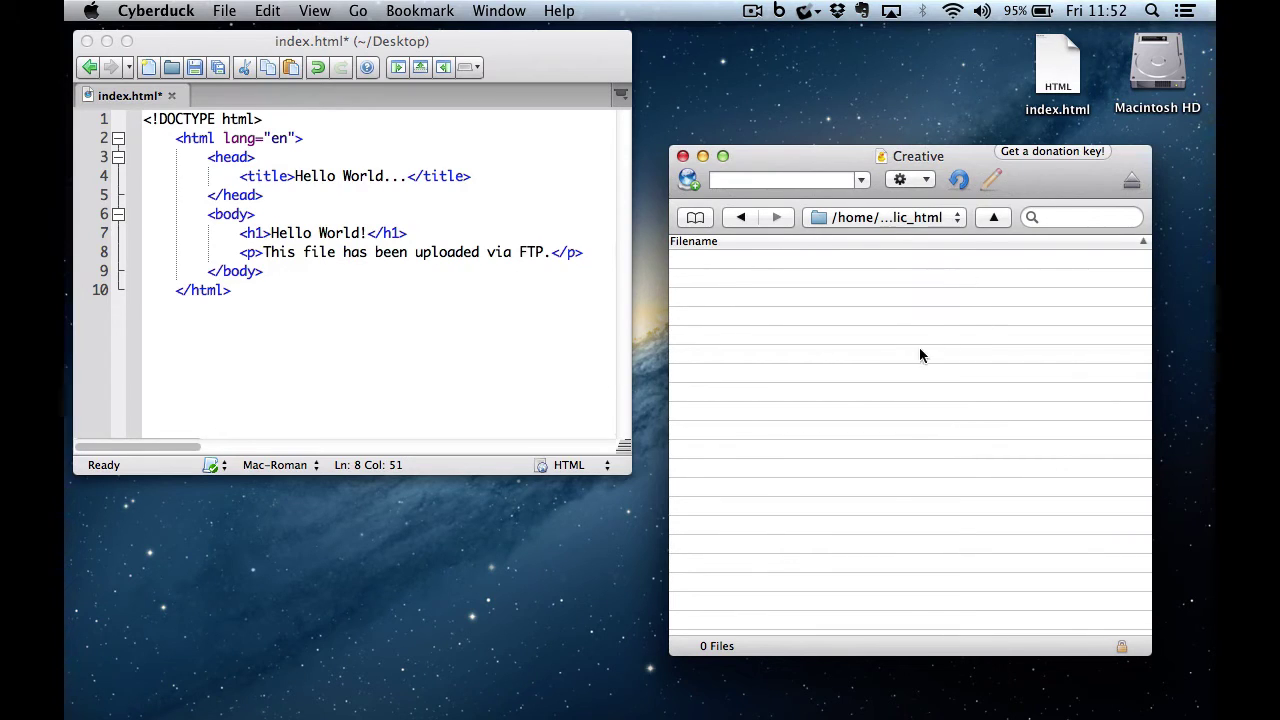
left_click(958, 219)
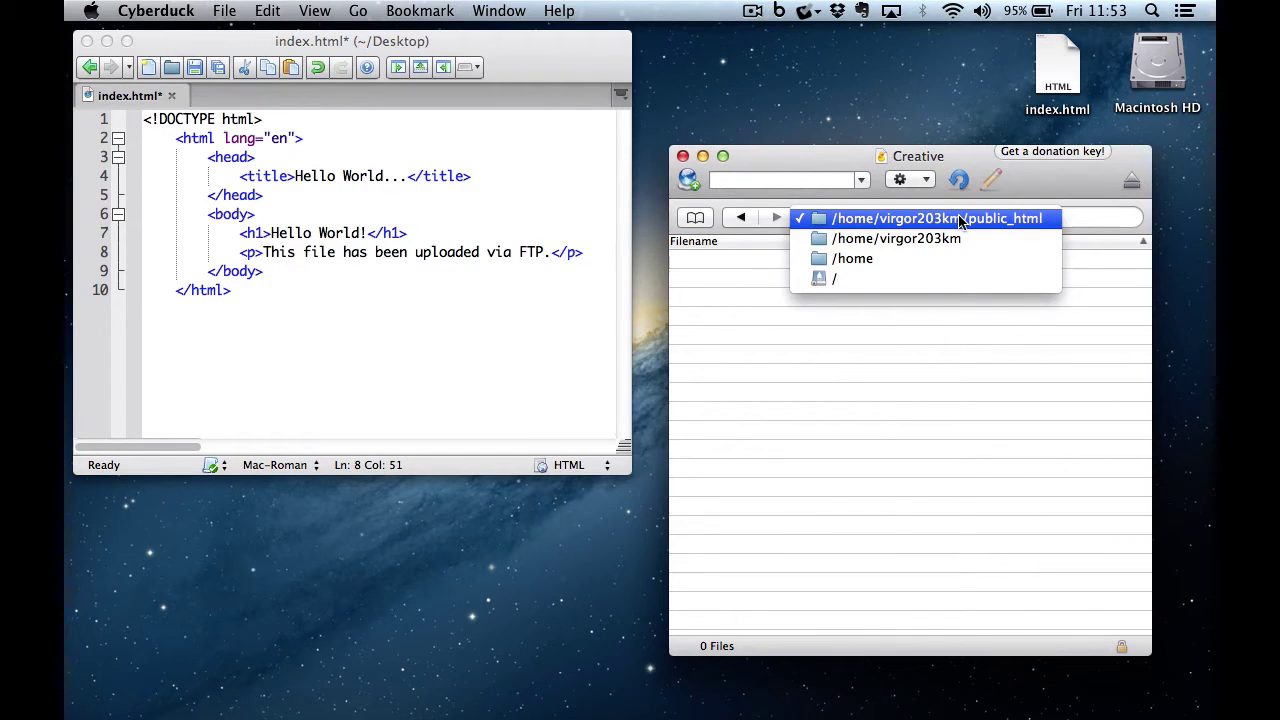
left_click(960, 219)
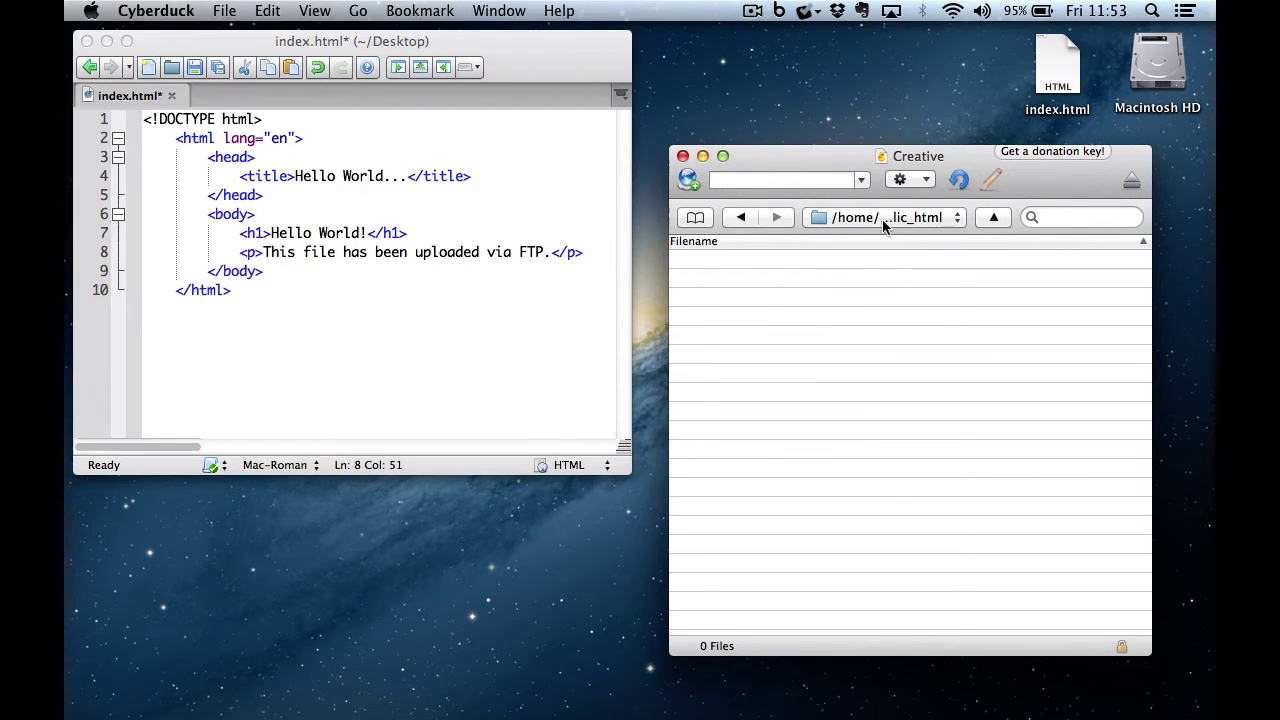
Create a folder named testpage inside public_html
left_click(926, 181)
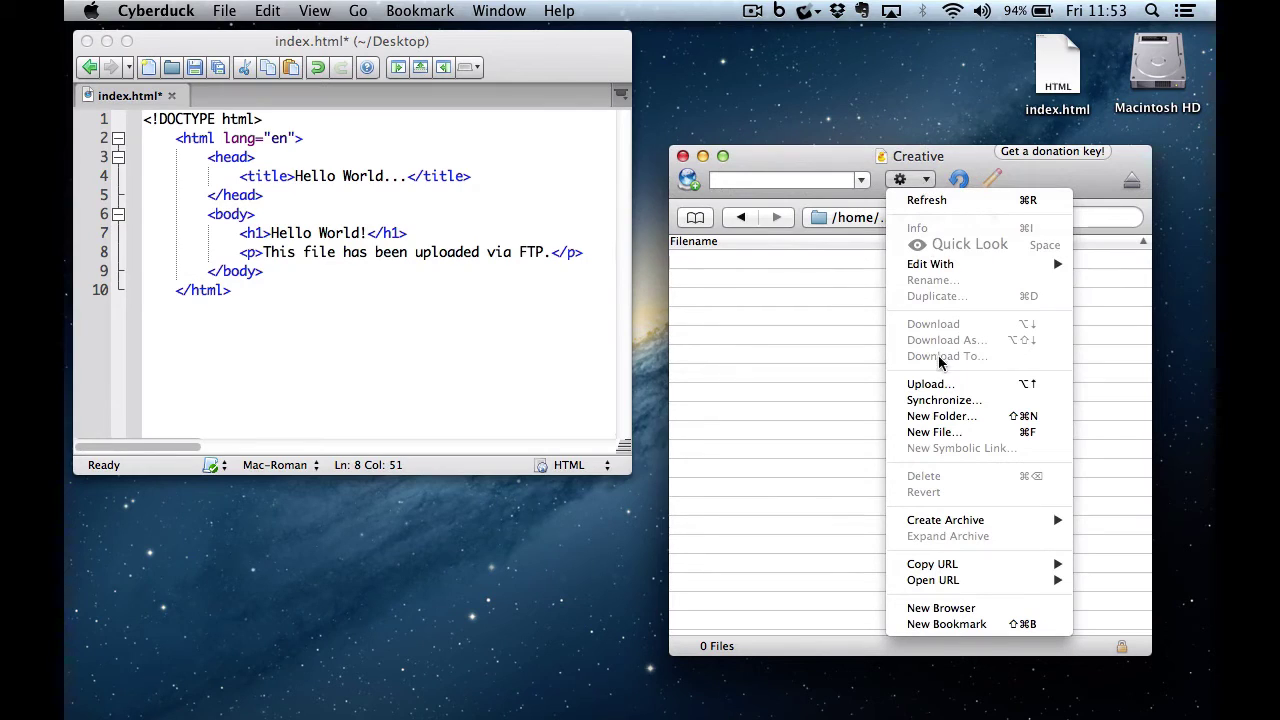
left_click(940, 416)
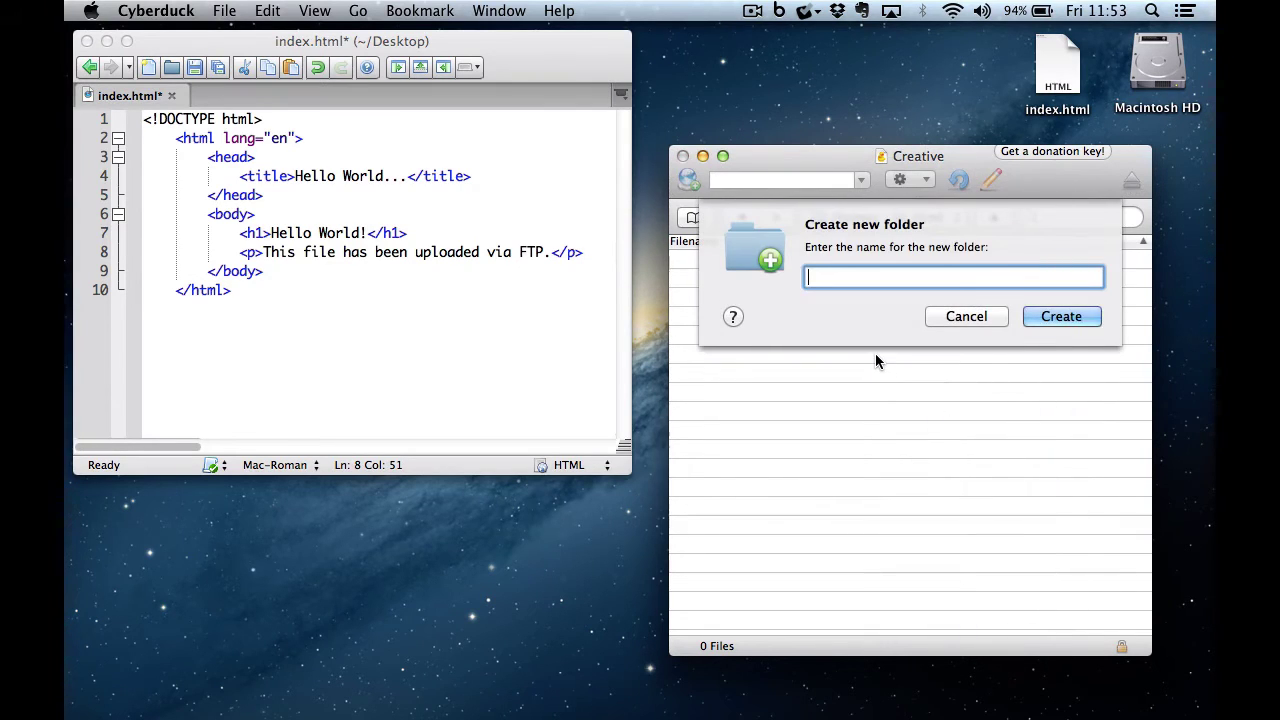
type("testpage")
left_click(1053, 317)
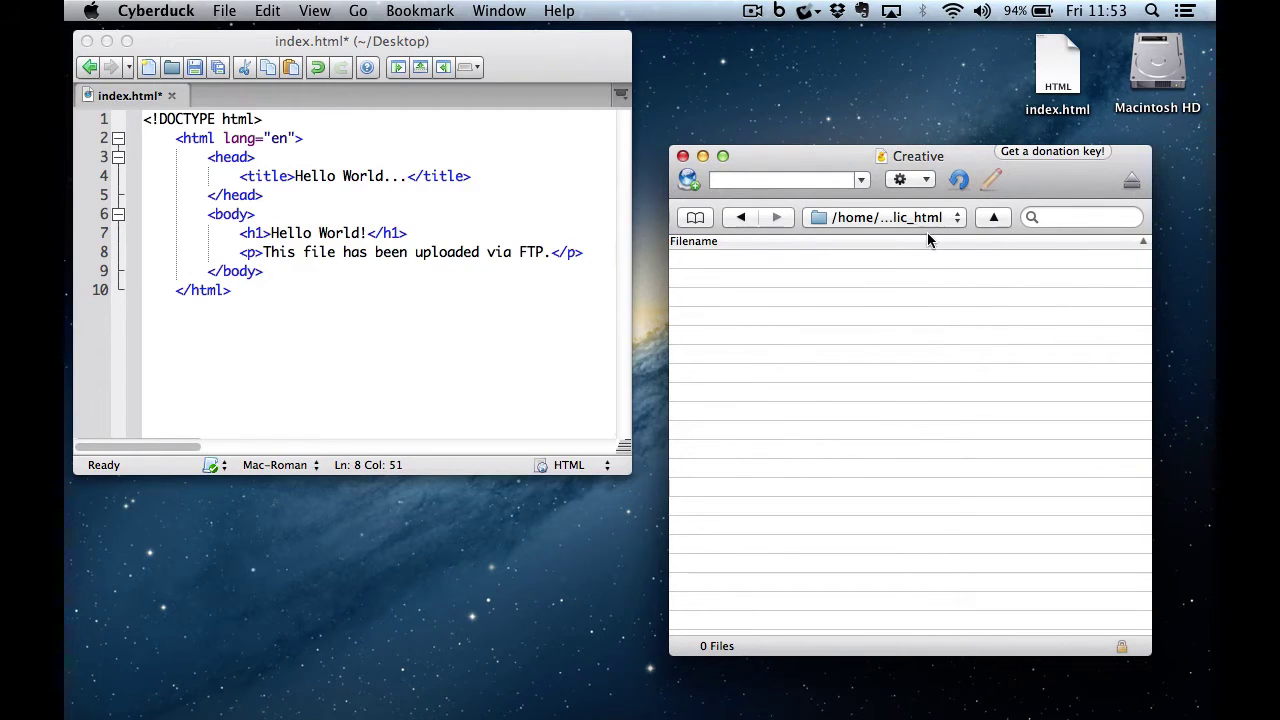
Refresh the public_html listing and upload index.html from the desktop into the testpage folder
left_click(957, 186)
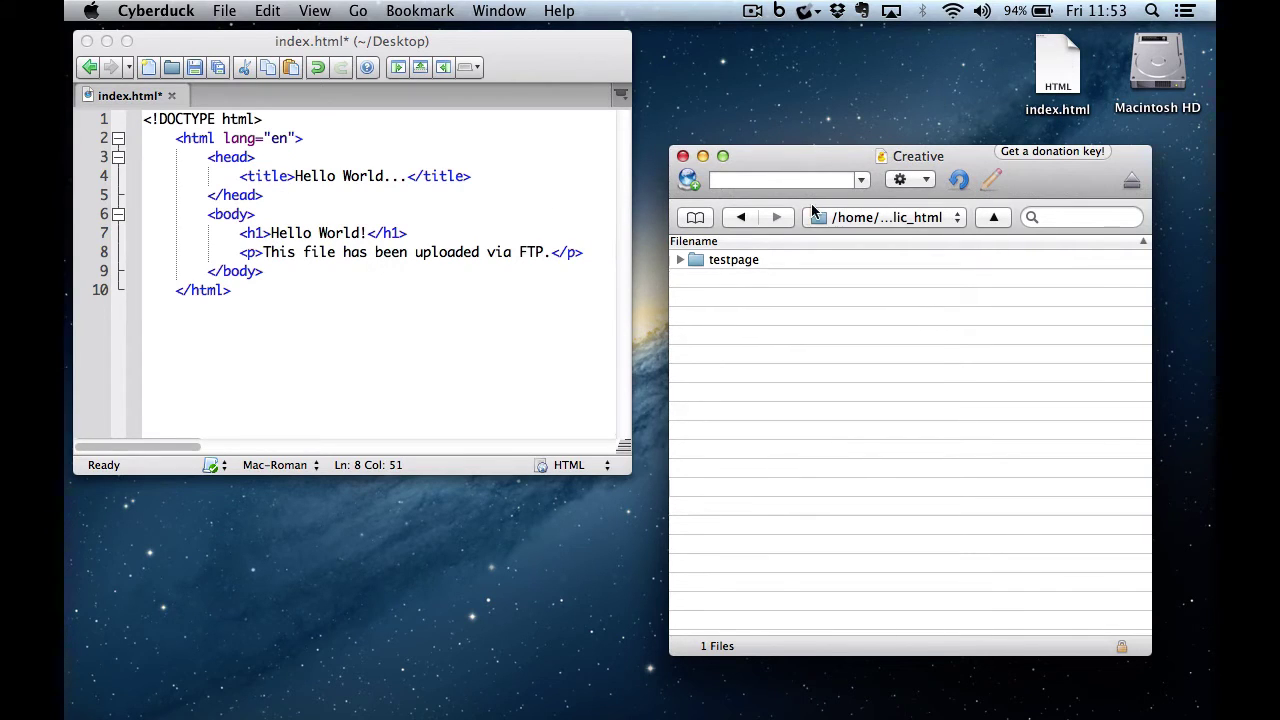
double_click(719, 262)
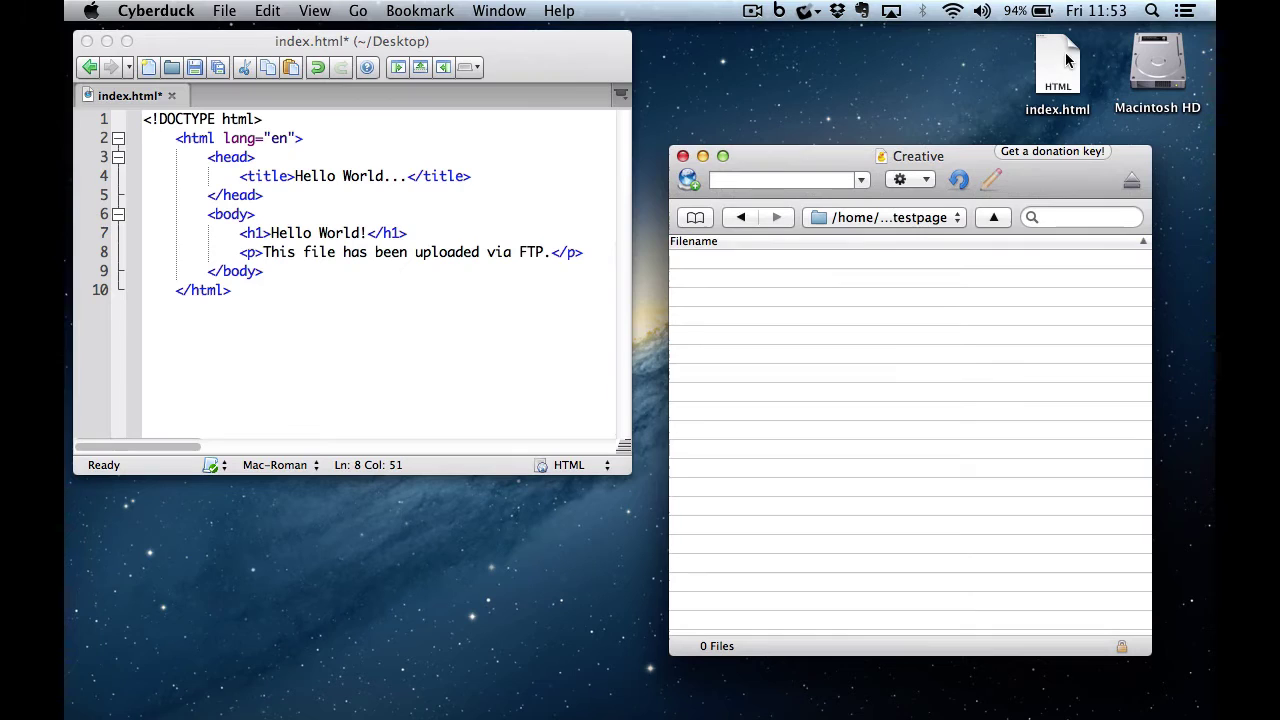
left_click_drag(1062, 62, 787, 301)
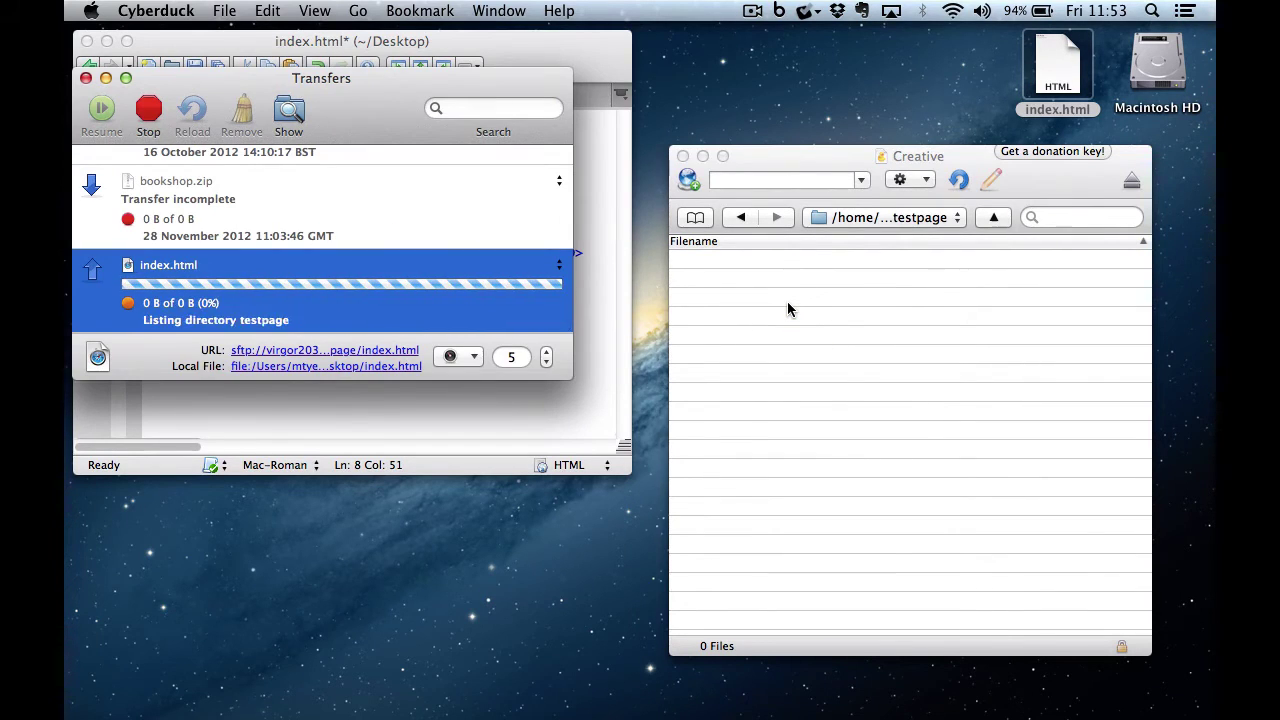
Return to the remote home folder and expand the testpage folder under public_html to check its contents
left_click(886, 217)
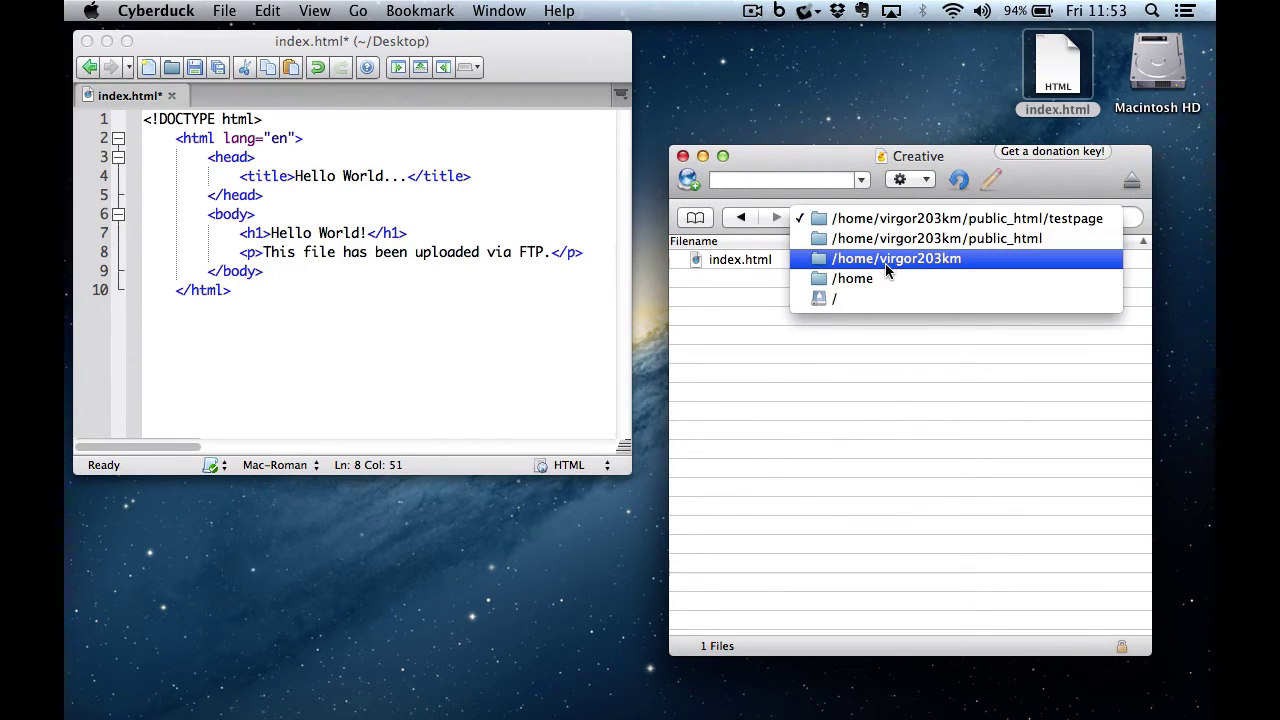
left_click(887, 260)
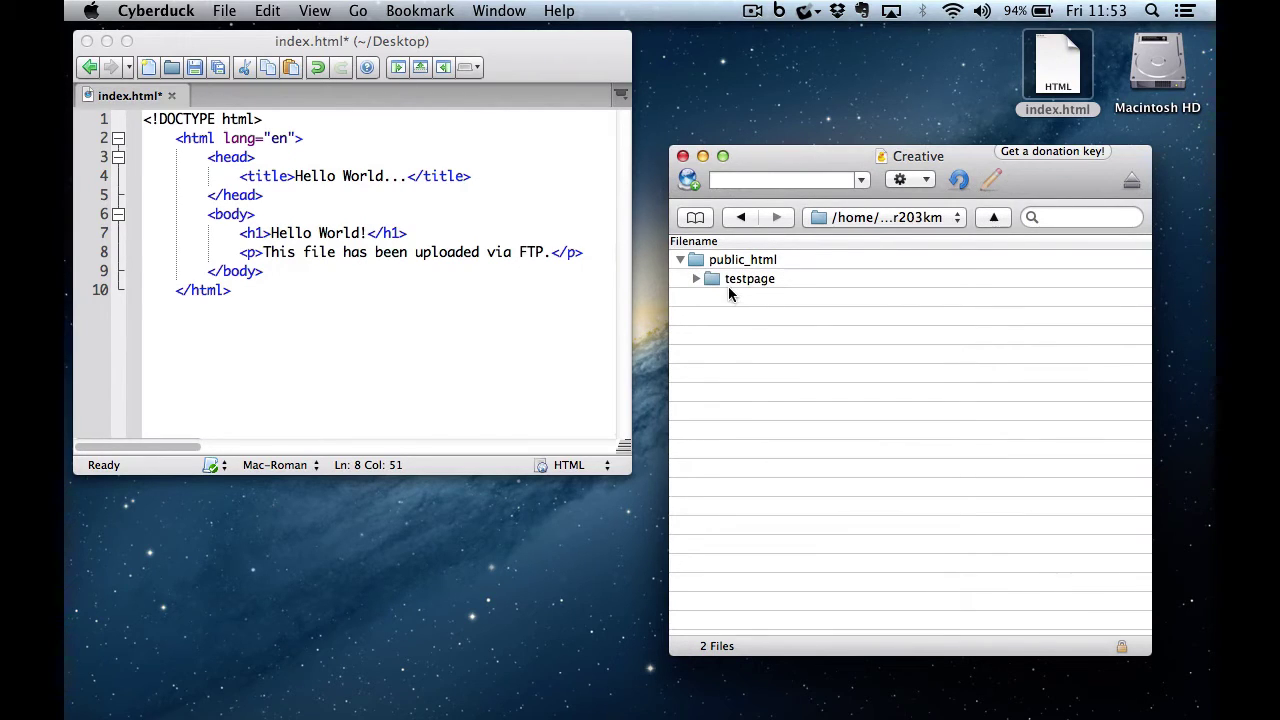
left_click(697, 279)
left_click(965, 100)
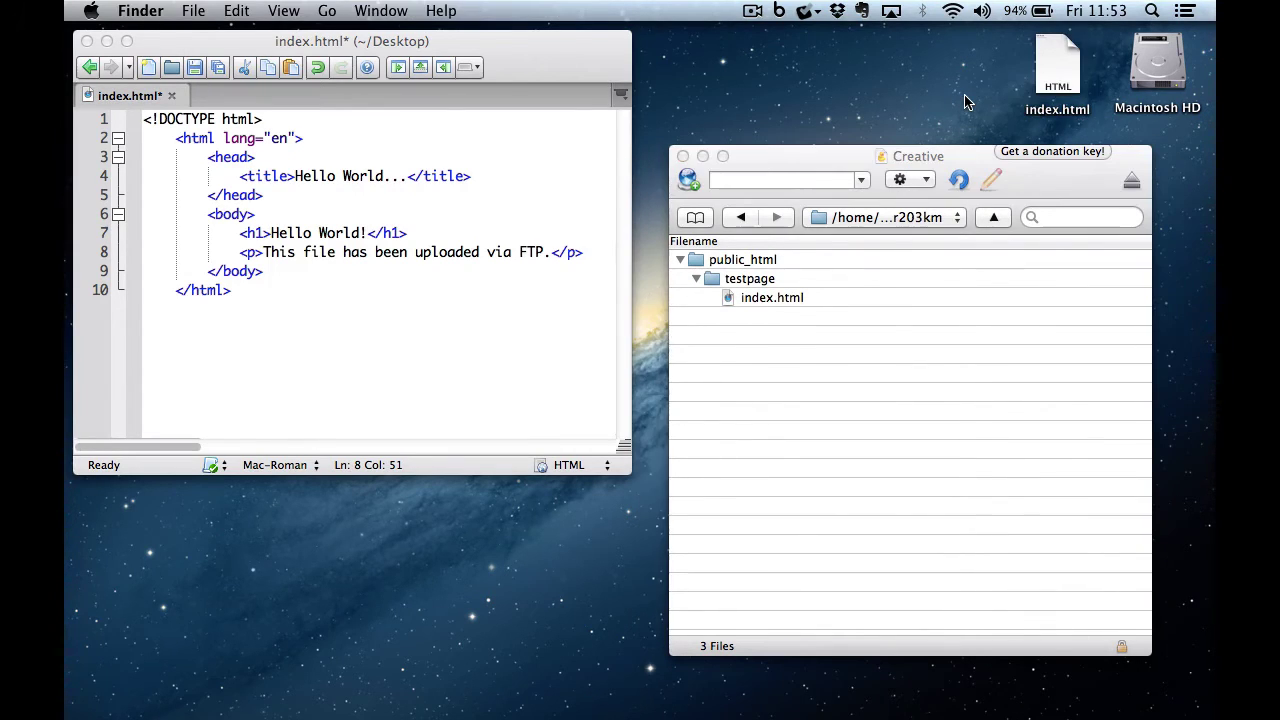
left_click(970, 155)
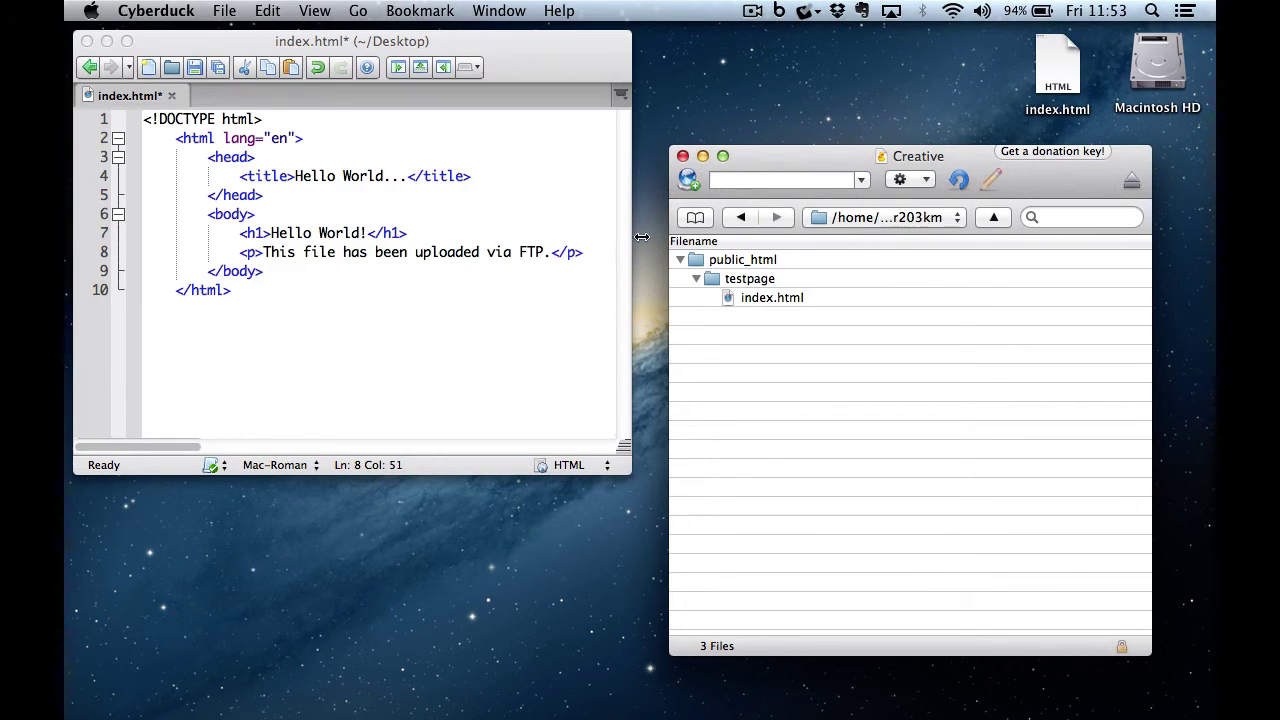
Switch to Safari and enter the web address creative.coventry.ac.uk/~ followed by the server account's username
mouse_move(68, 226)
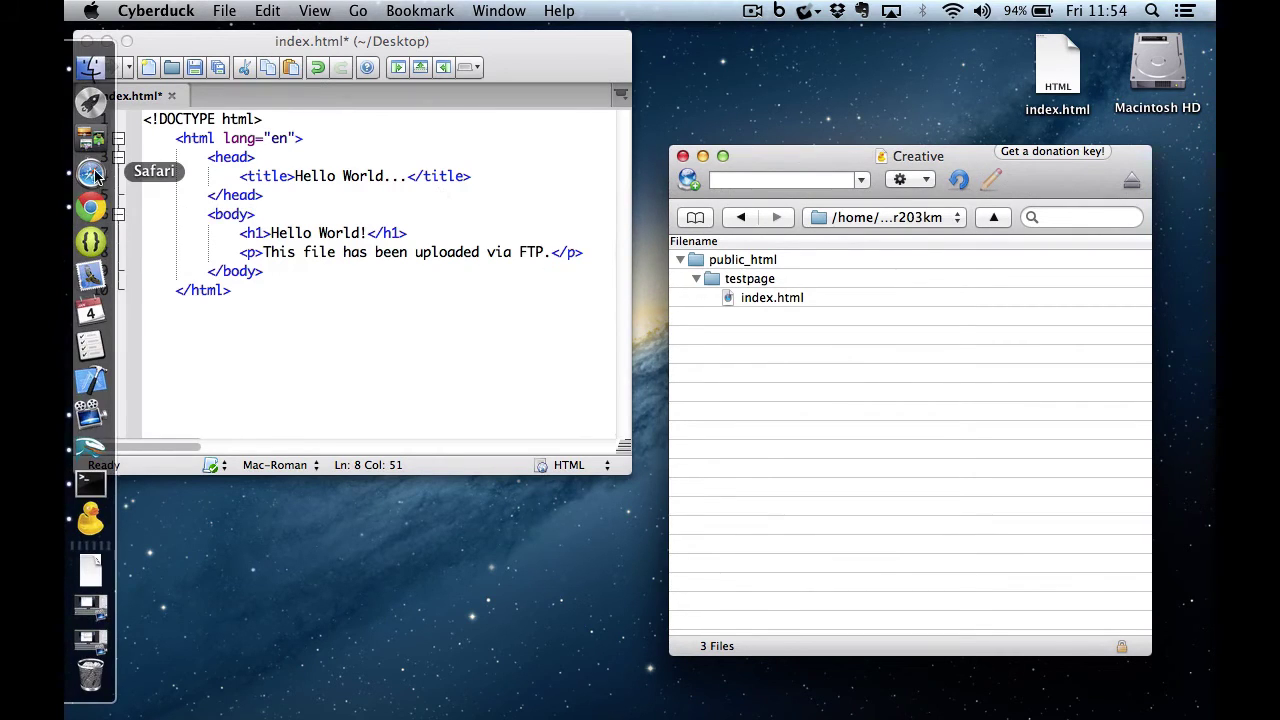
left_click(72, 172)
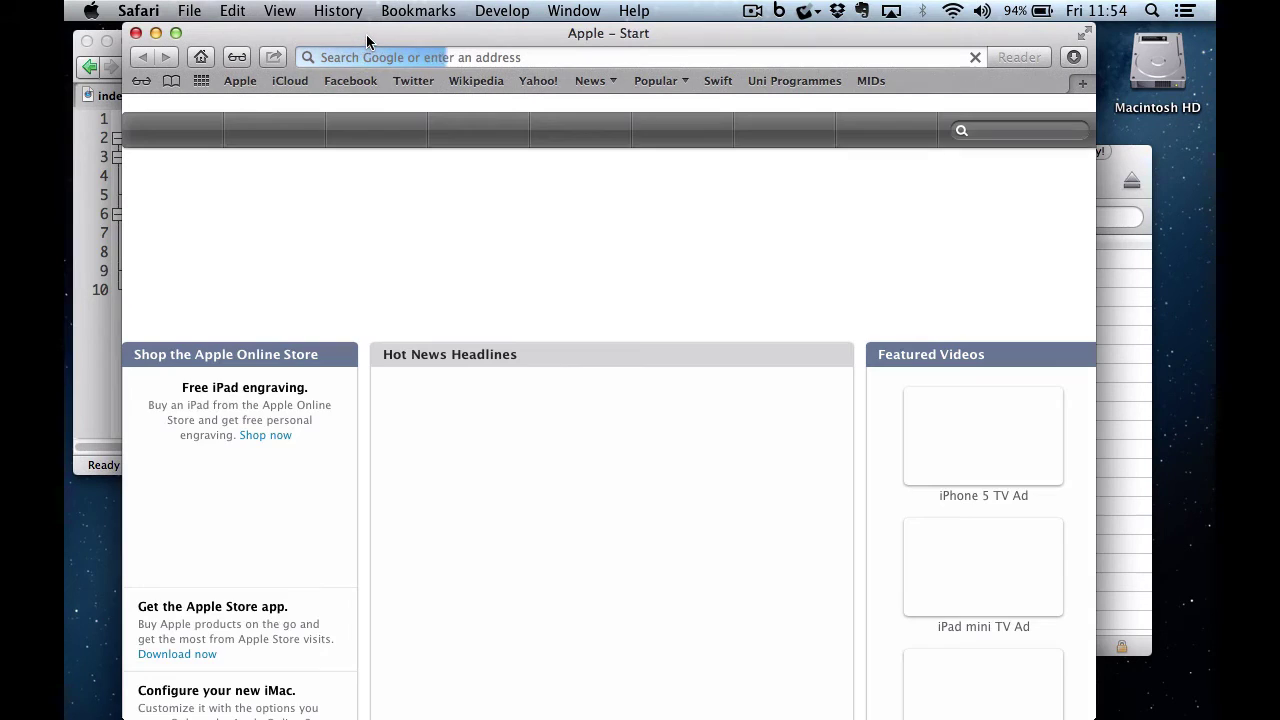
left_click(384, 51)
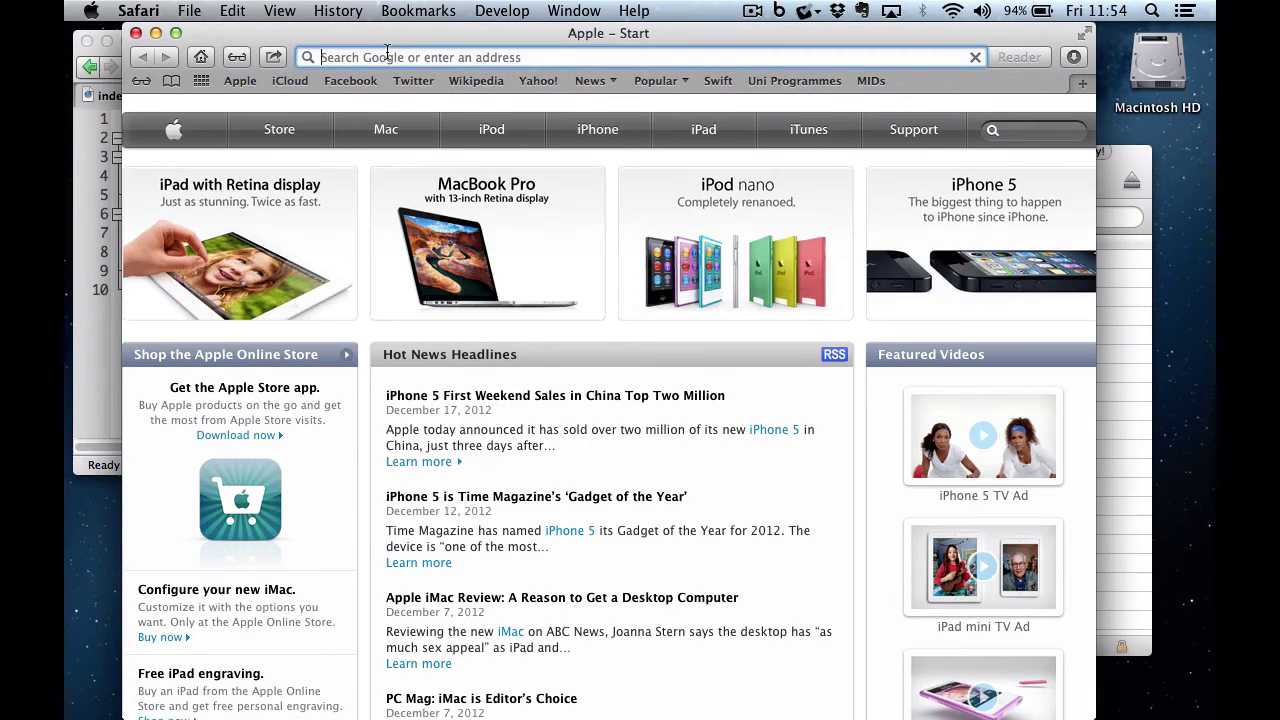
type("creative.coventry.ac.uk")
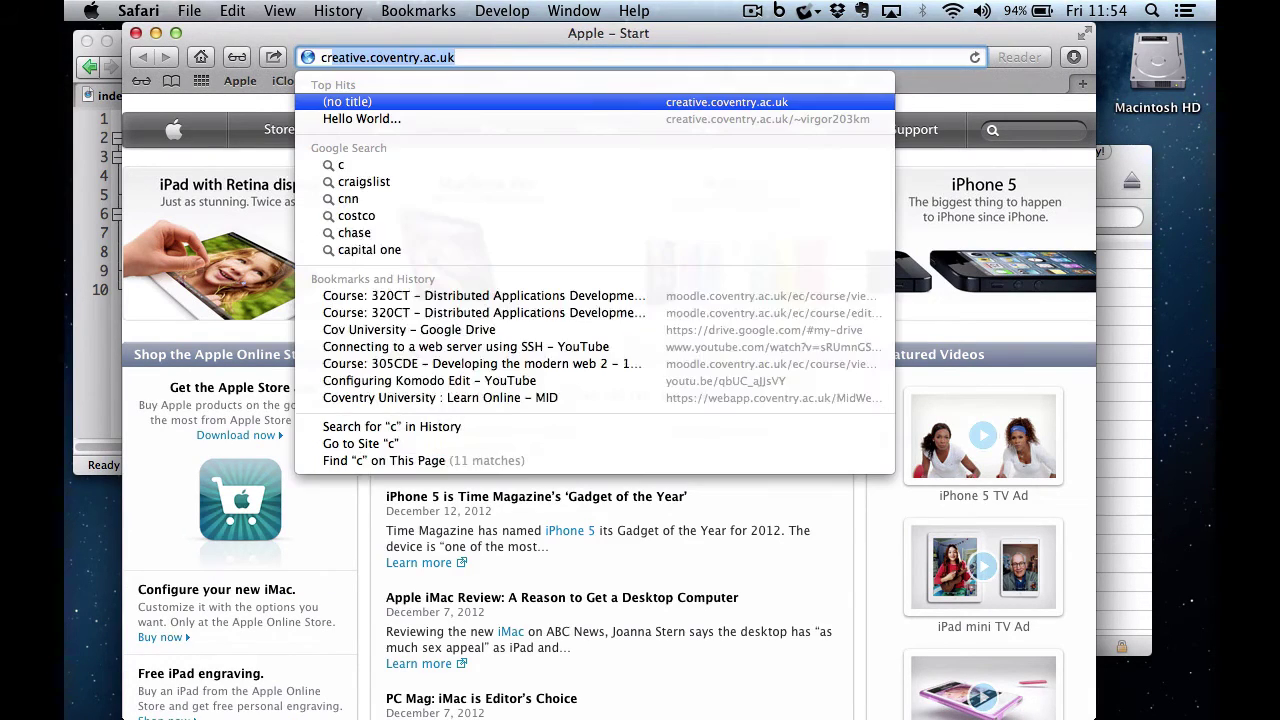
key("Right")
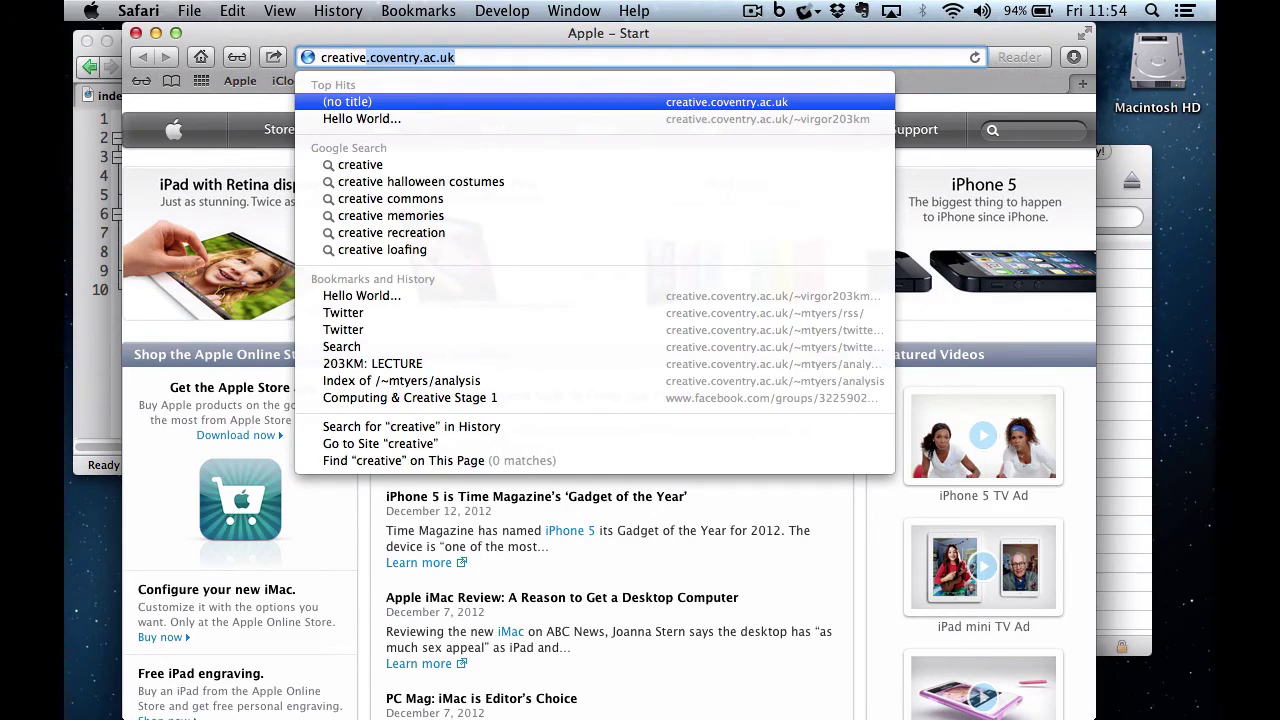
type("/")
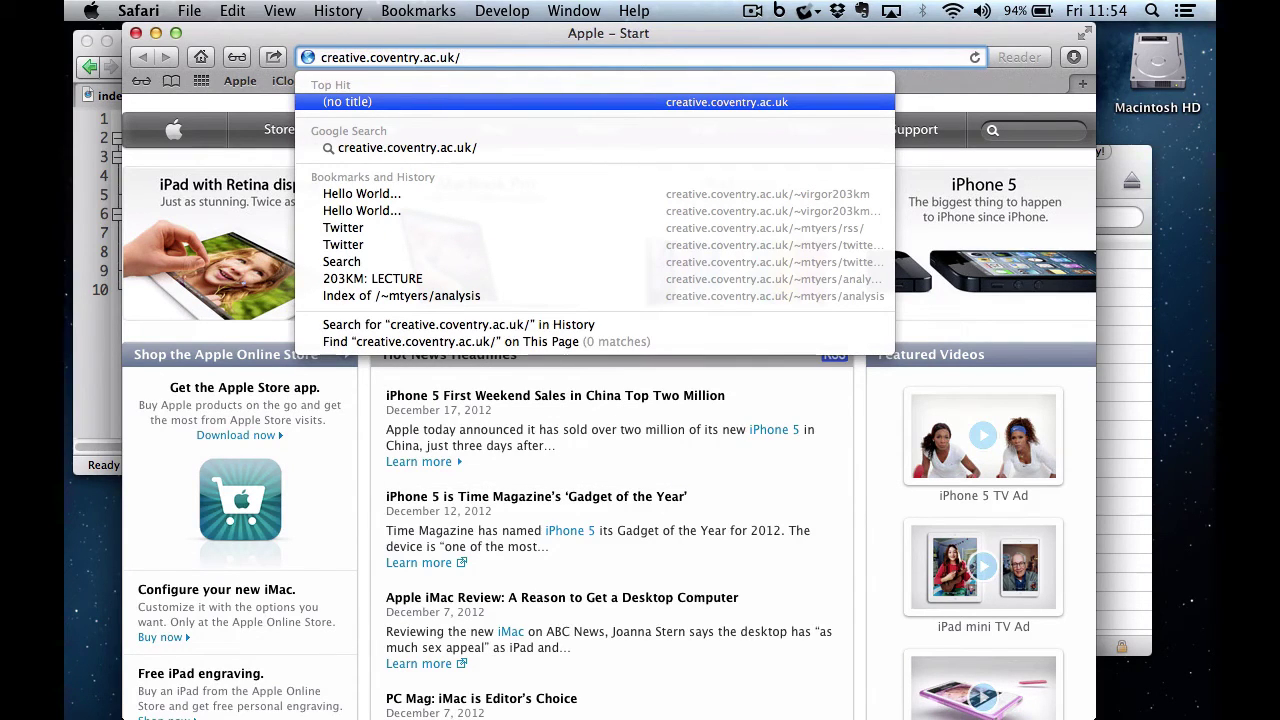
type("~")
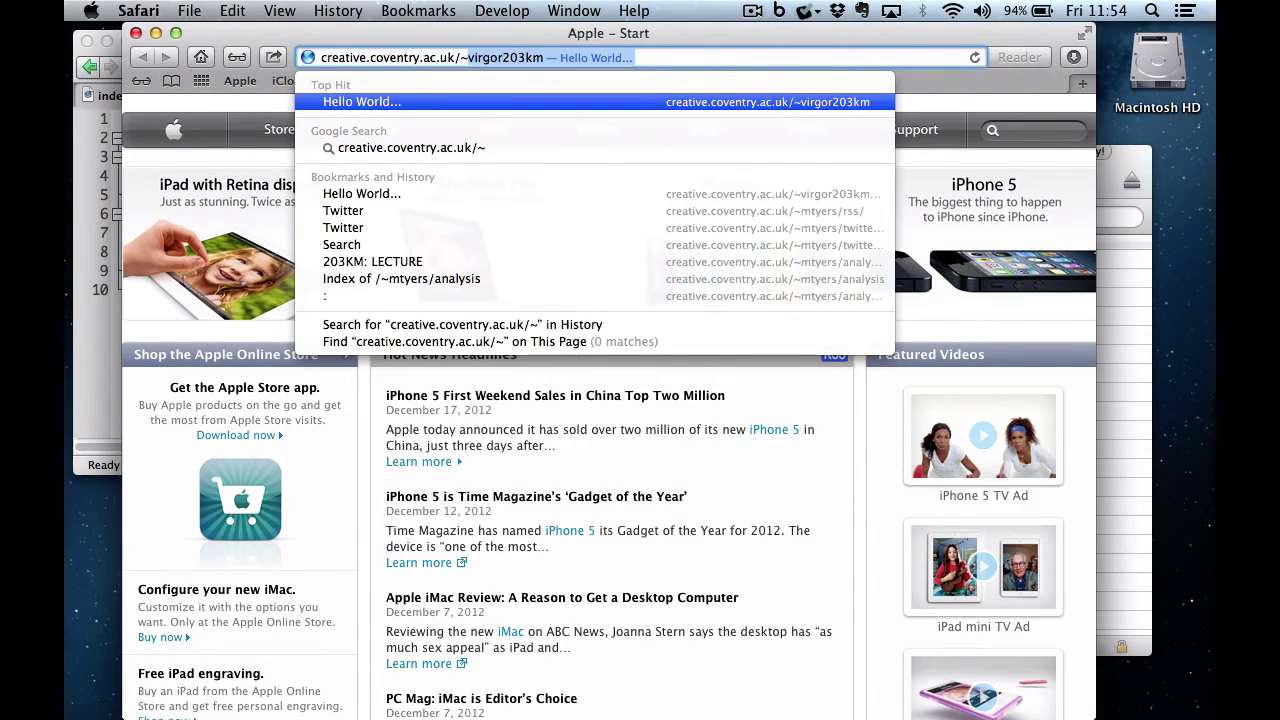
key("Right")
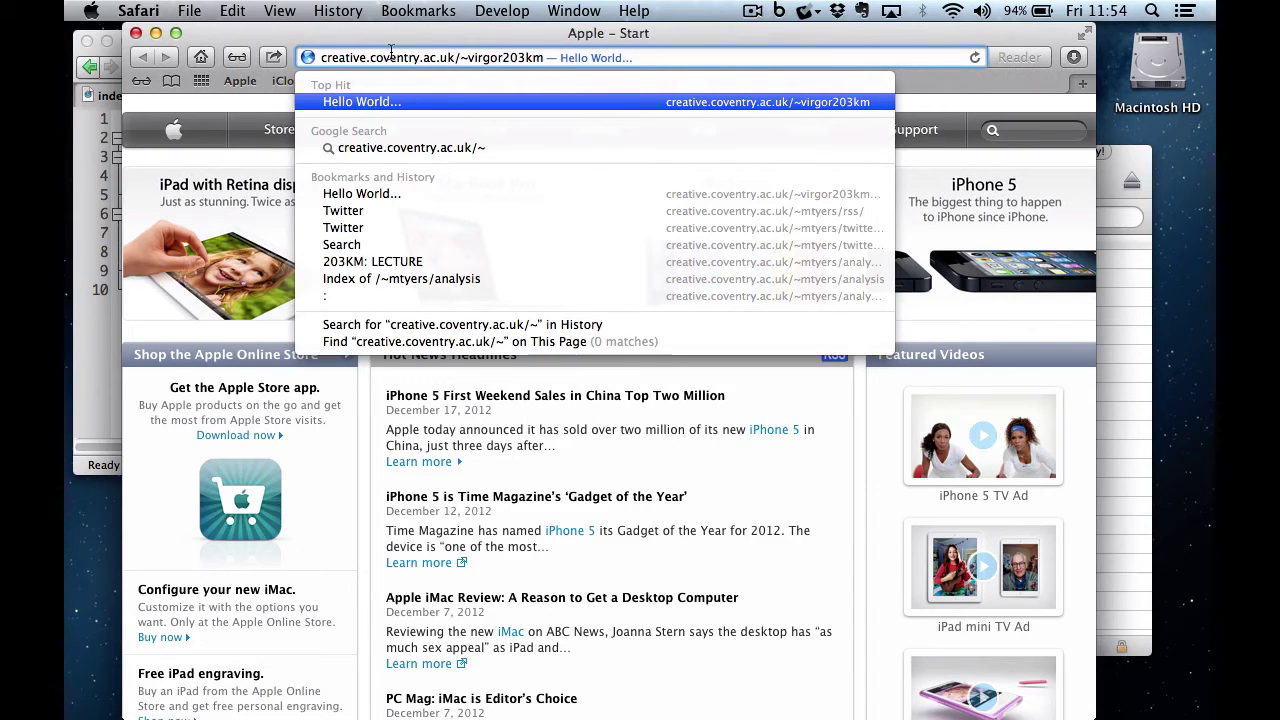
Move the browser window below the remote file listing and re-enter the account's username after the tilde in the address
left_click_drag(464, 34, 471, 356)
key("alt+BackSpace")
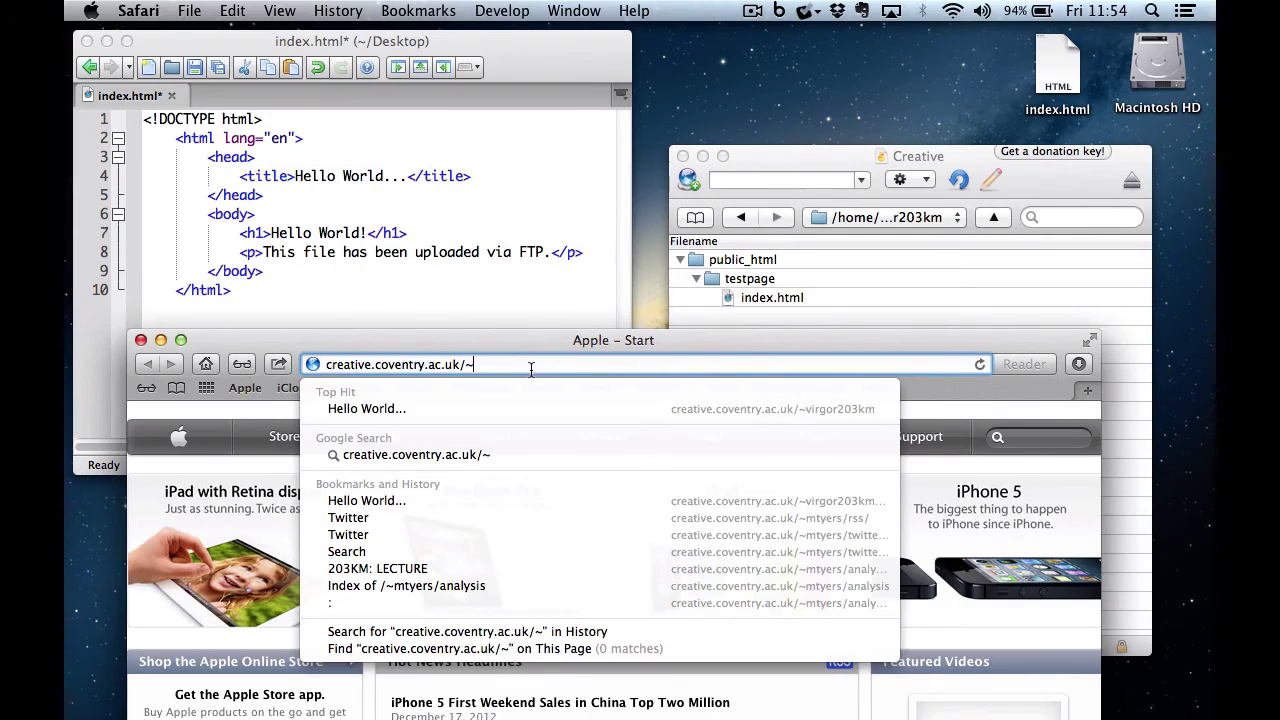
type("vi")
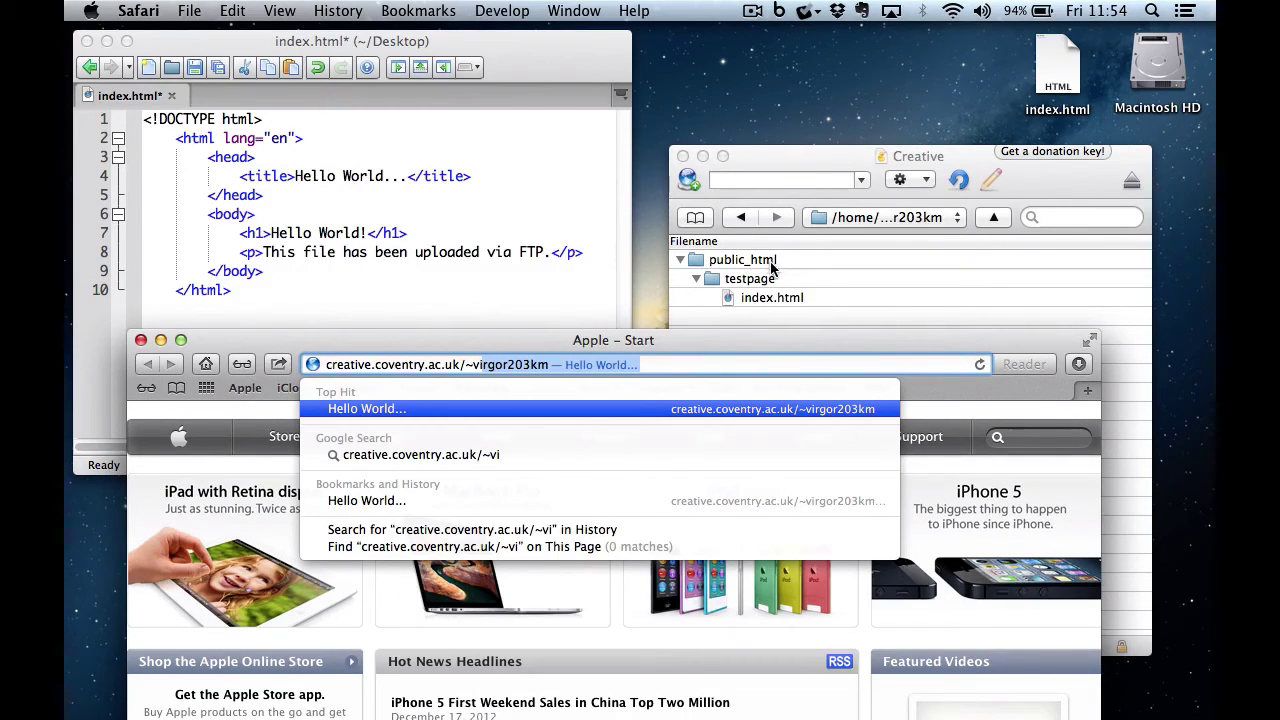
key("BackSpace")
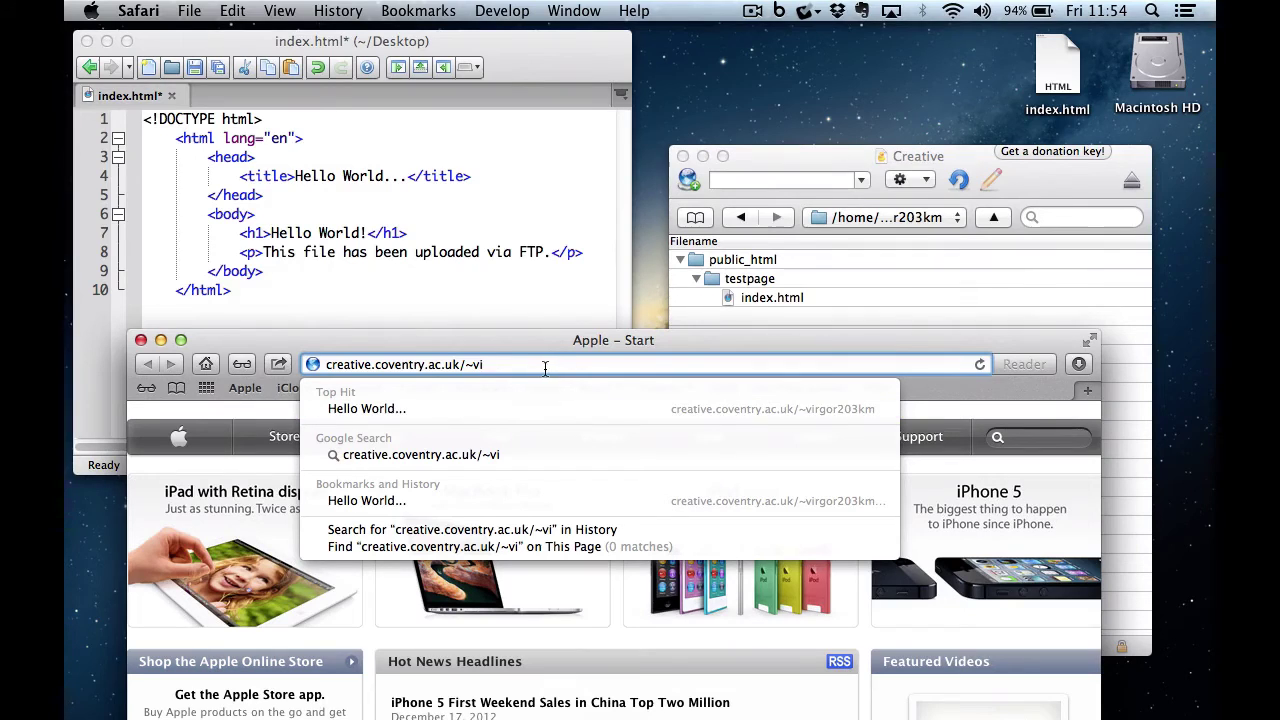
type("r203km")
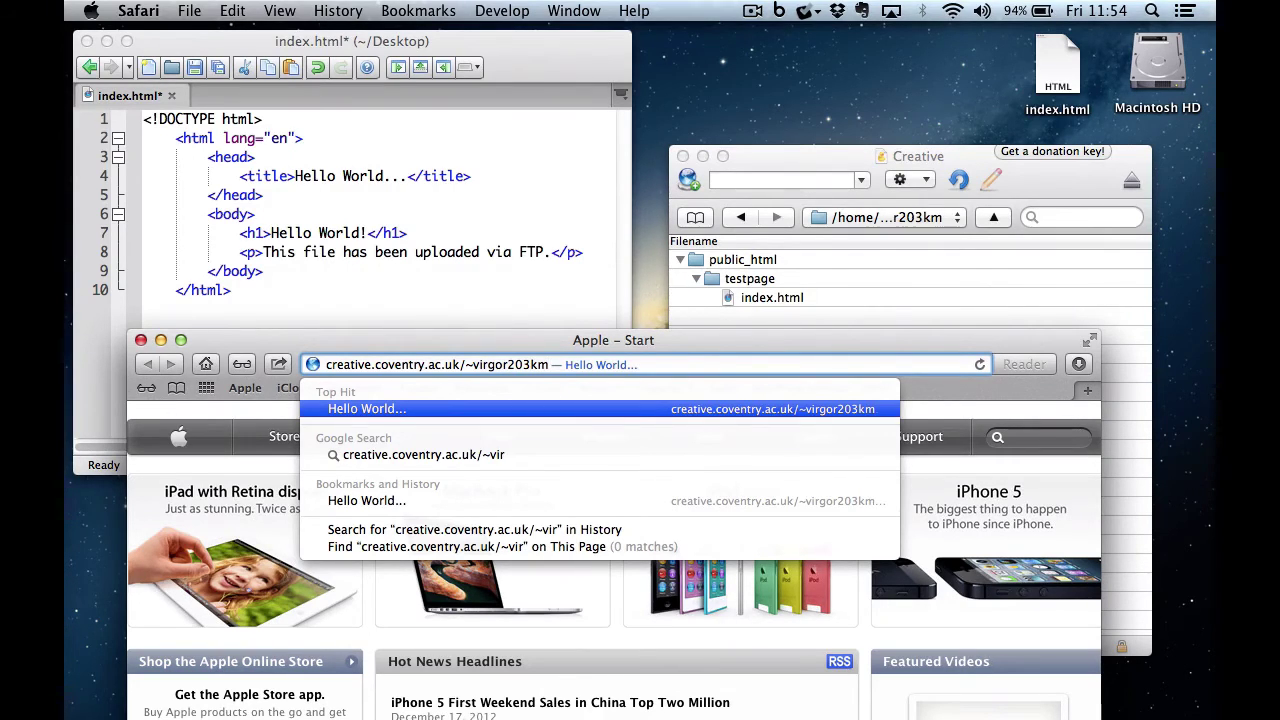
Complete the address with /testpage/index.html and load the uploaded page
type("/testpa")
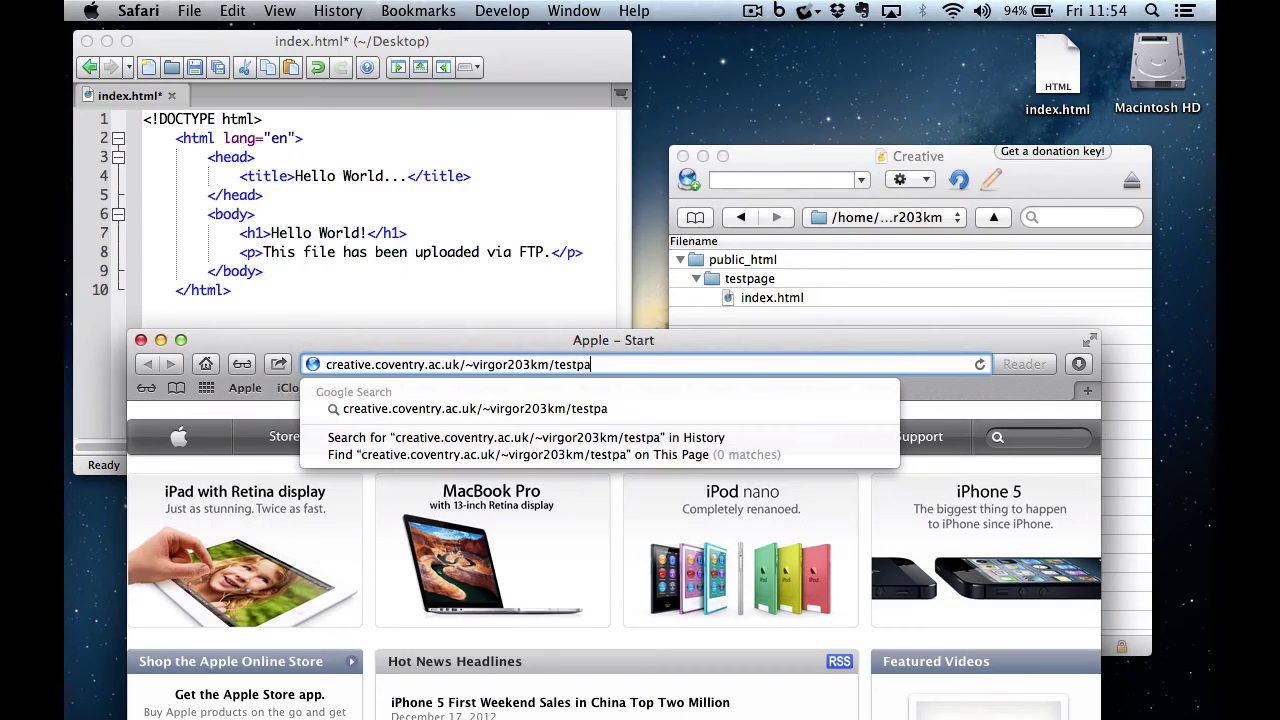
type("ge")
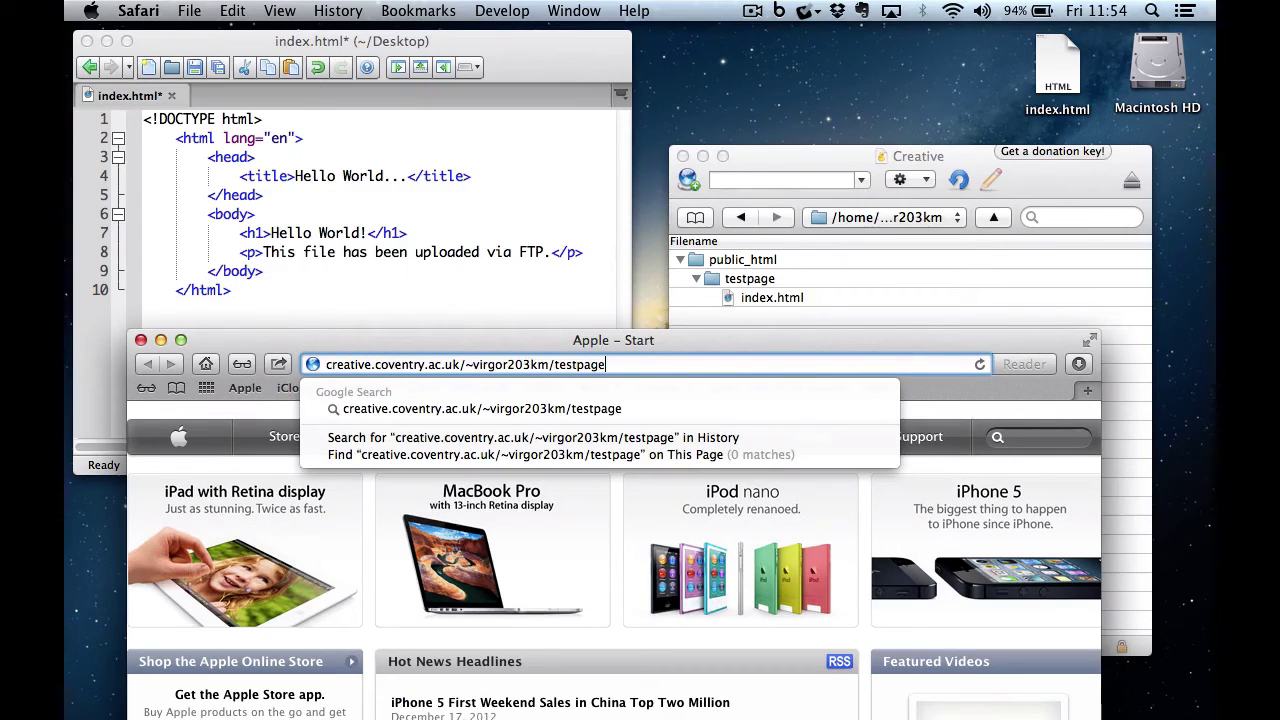
type("/inde")
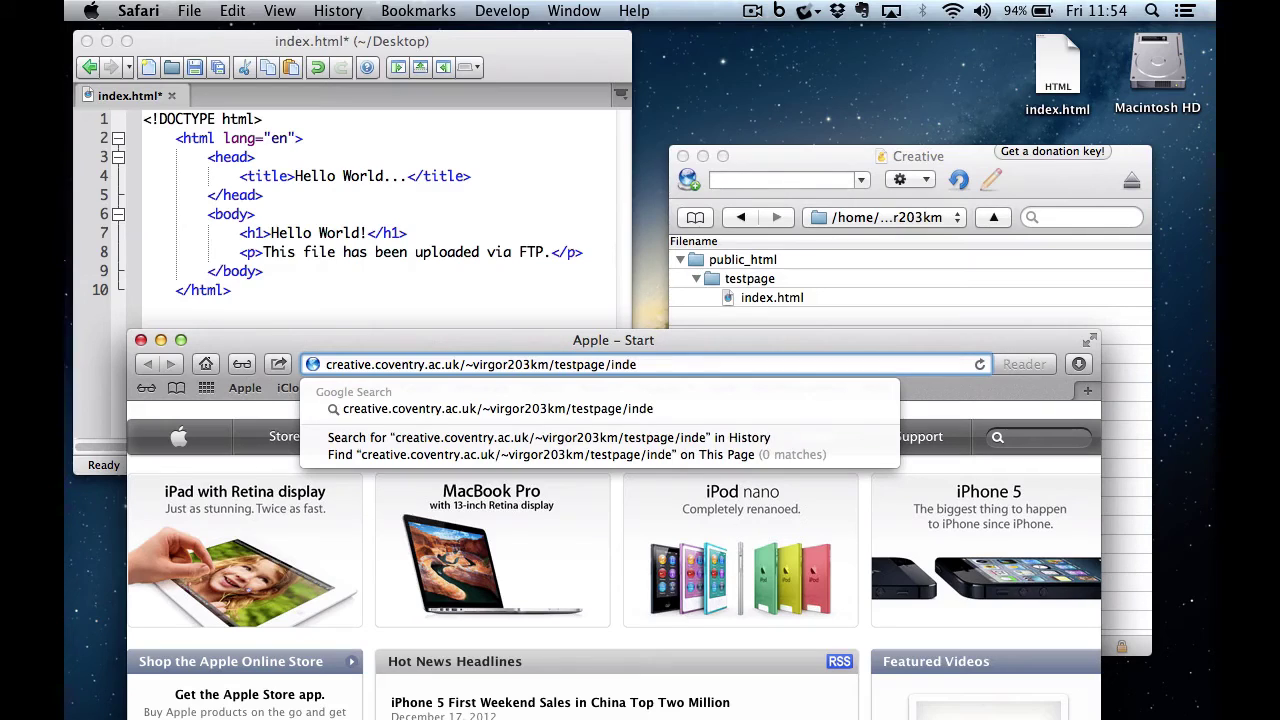
type("x.html")
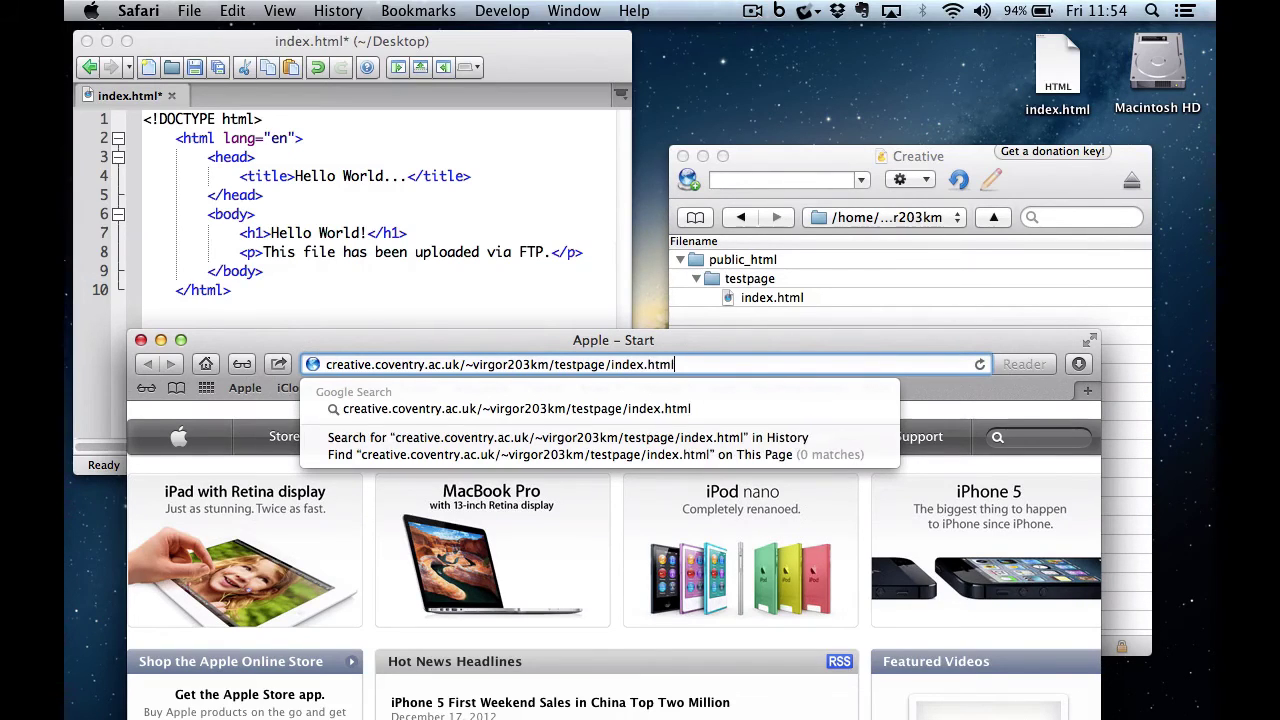
key("Return")
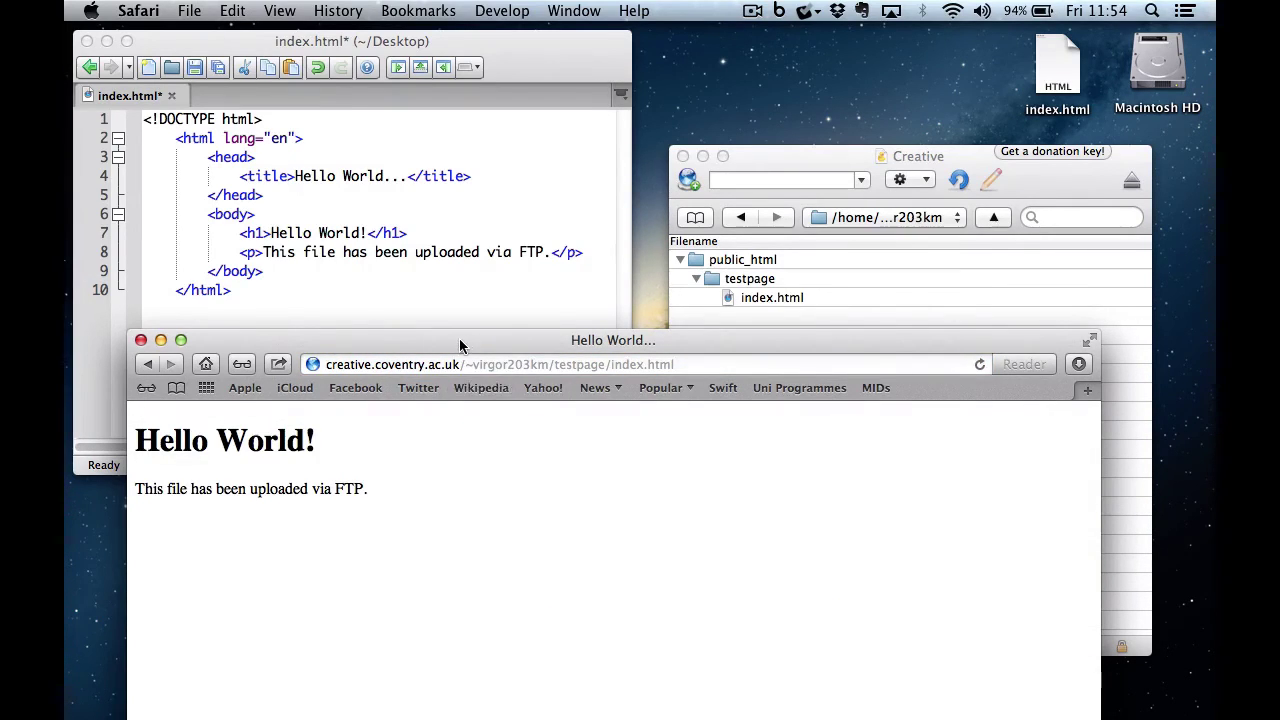
Move the browser window back up, narrow it, and place the Cyberduck window beside the page's text
left_click_drag(460, 345, 414, 39)
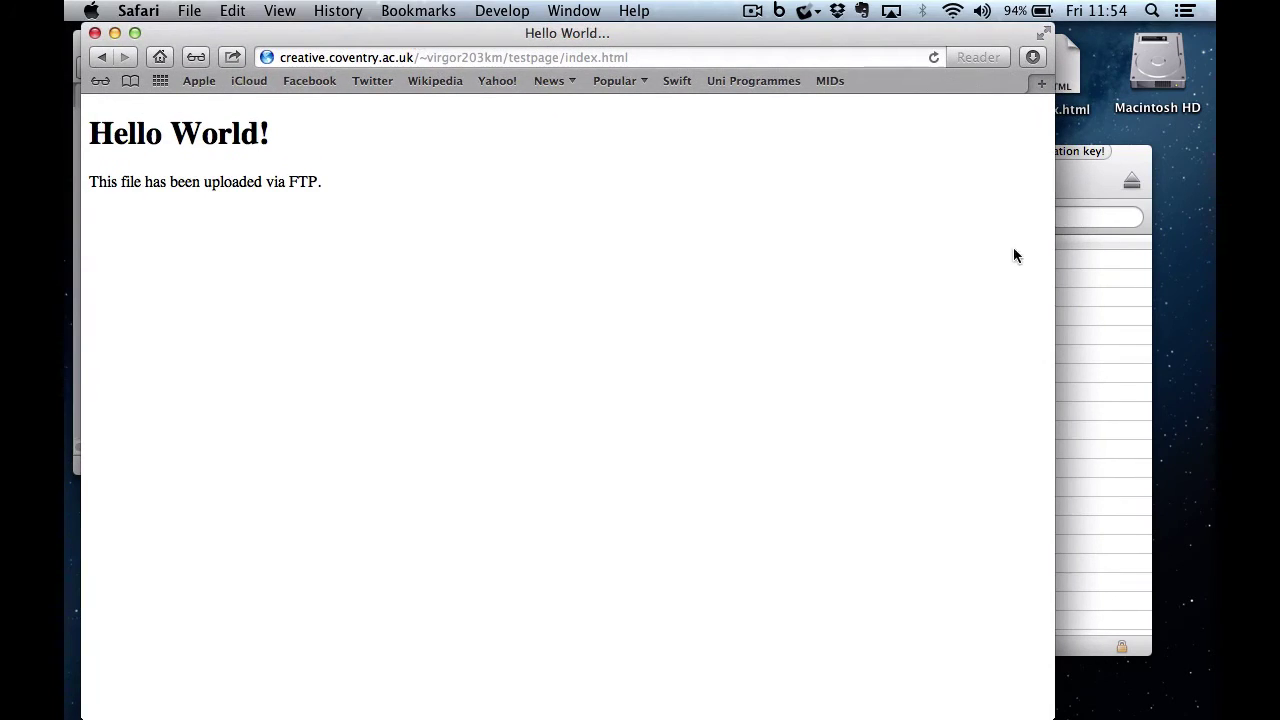
left_click_drag(1054, 243, 831, 217)
left_click_drag(853, 153, 731, 155)
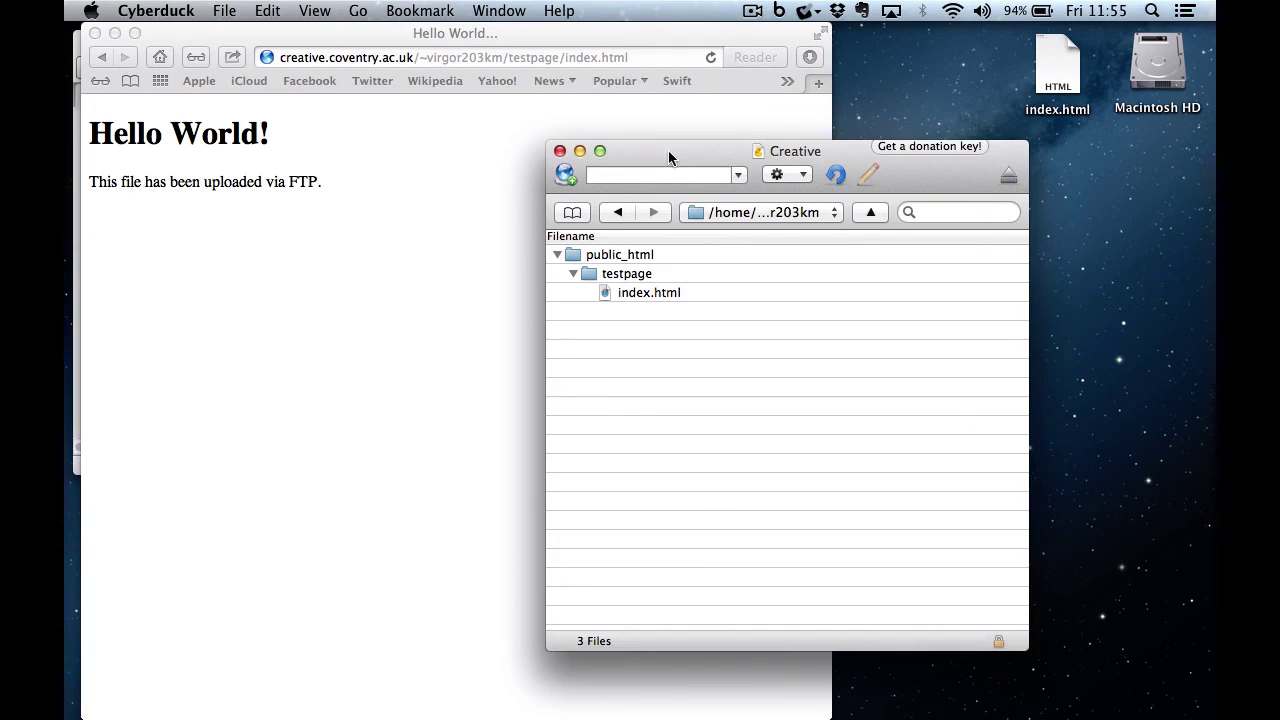
left_click_drag(668, 150, 761, 152)
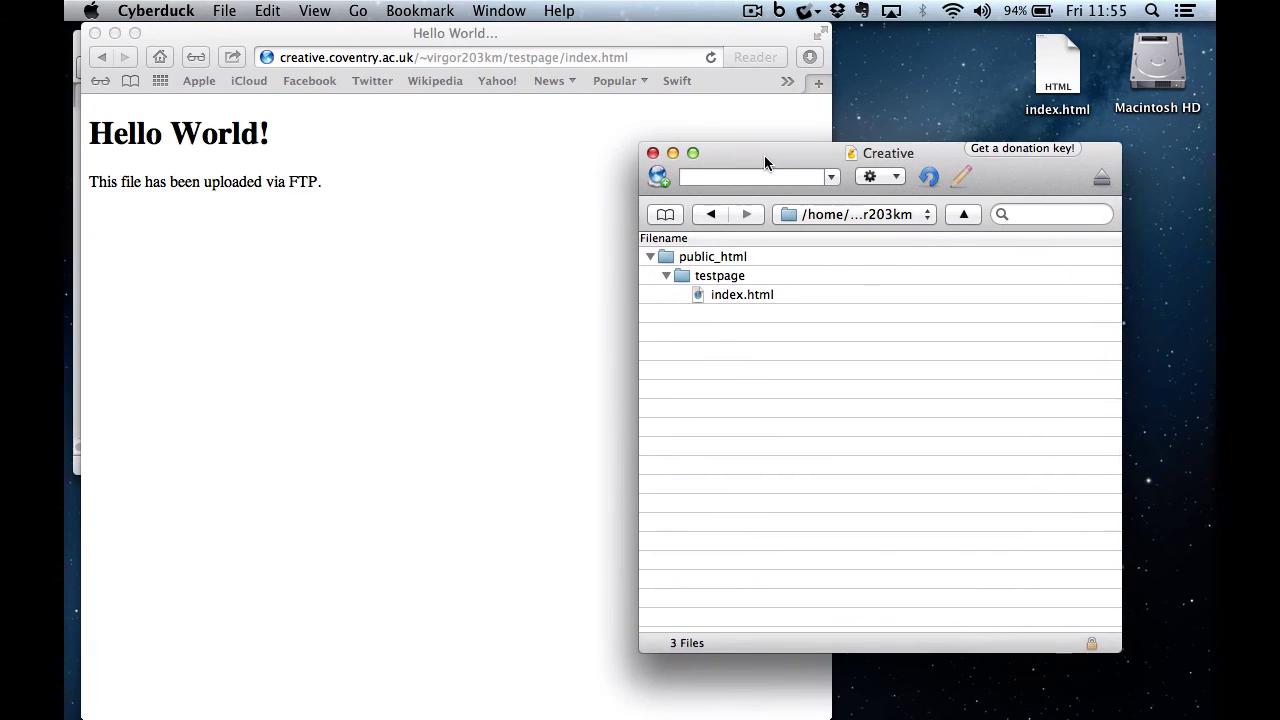
Bring up the actions available for the uploaded index.html in the testpage folder
left_click(891, 177)
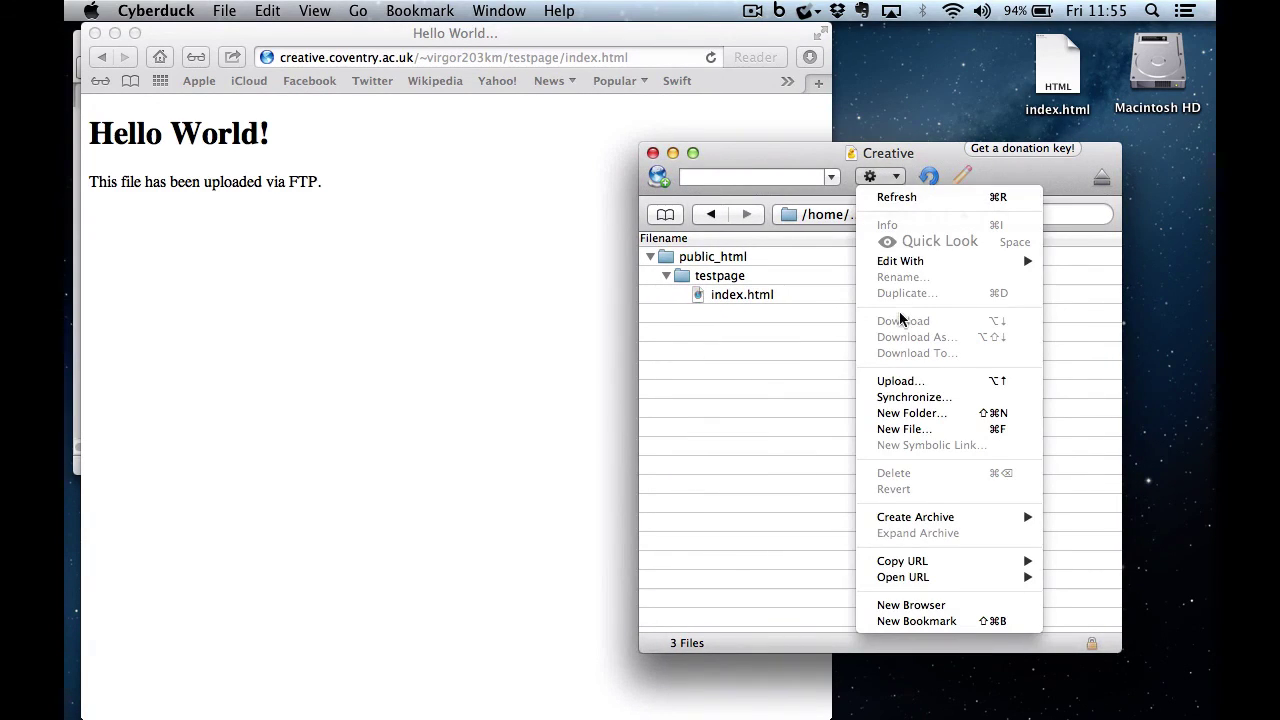
left_click(796, 152)
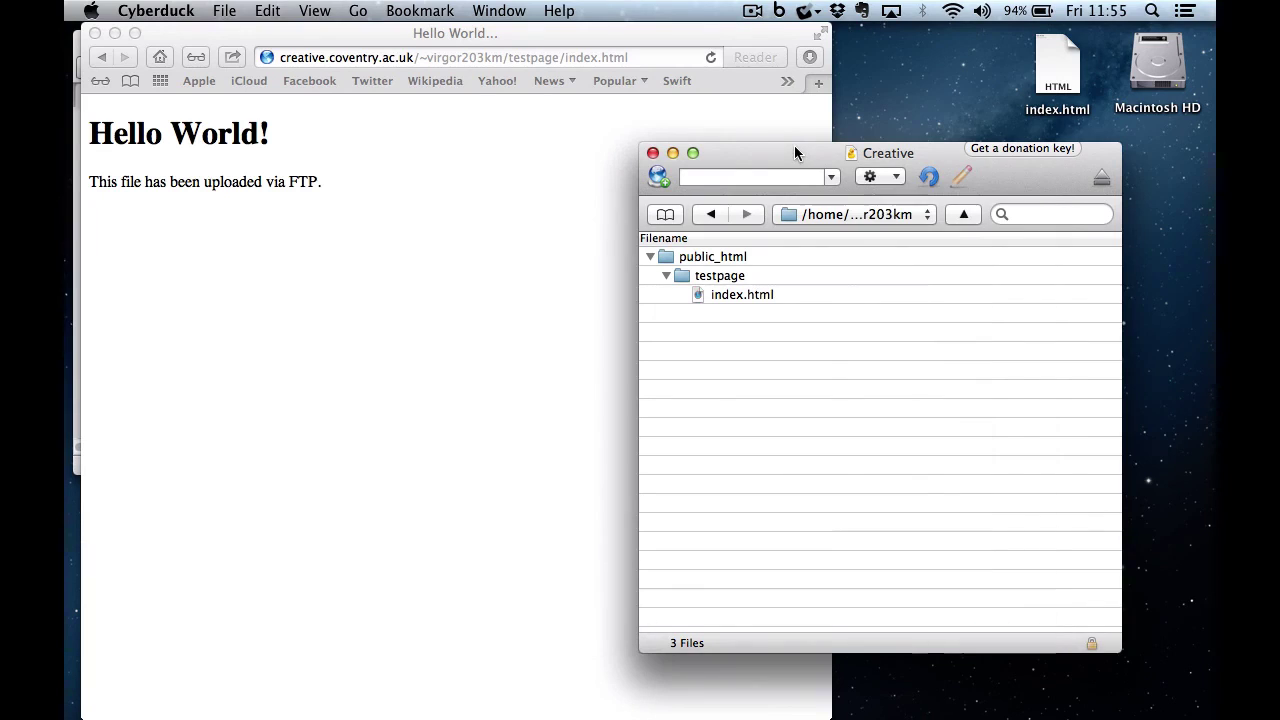
right_click(759, 298)
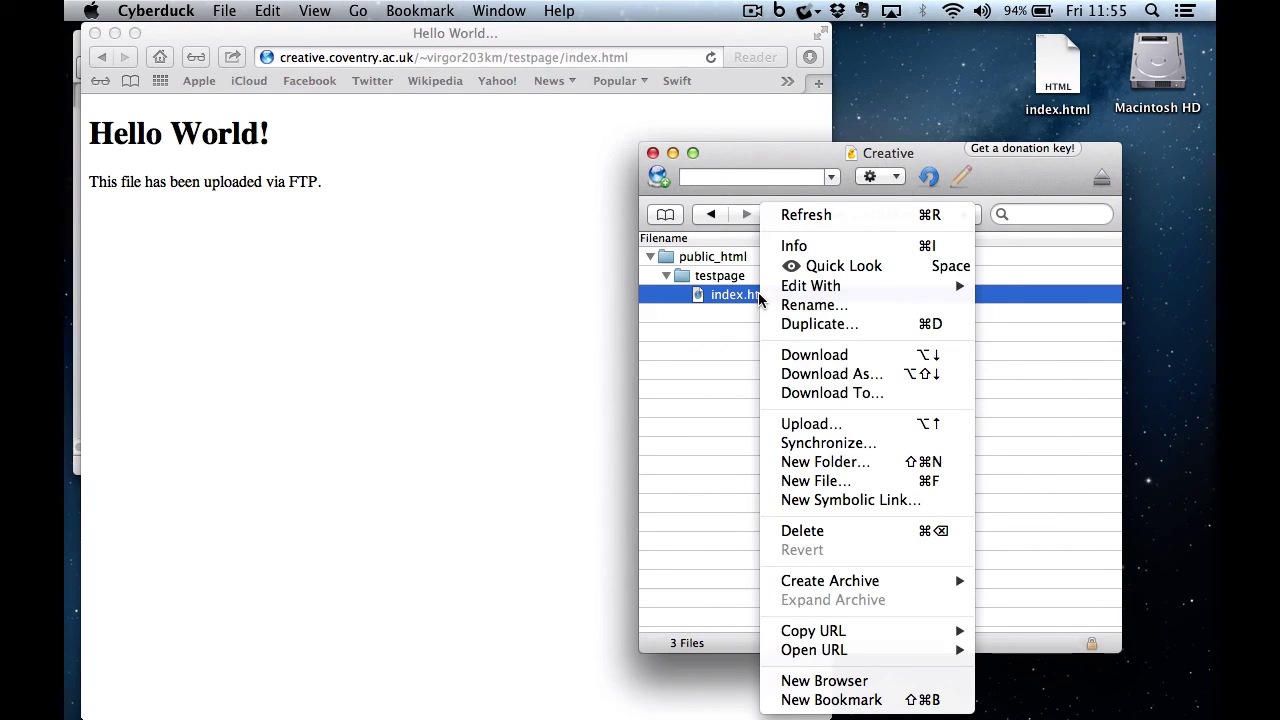